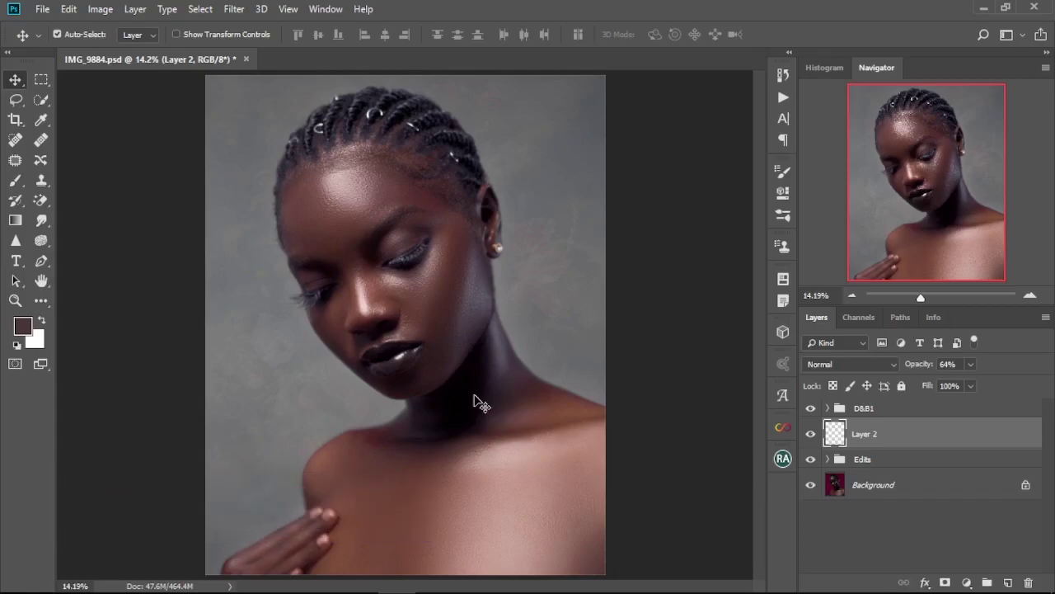
Examine the skin highlights on the face up close, then hide the D&B1 group
{"action": "scroll", "coordinate": [366, 229], "scroll_direction": "up", "scroll_amount": 2}
{"action": "scroll", "coordinate": [365, 229], "scroll_direction": "up", "scroll_amount": 2}
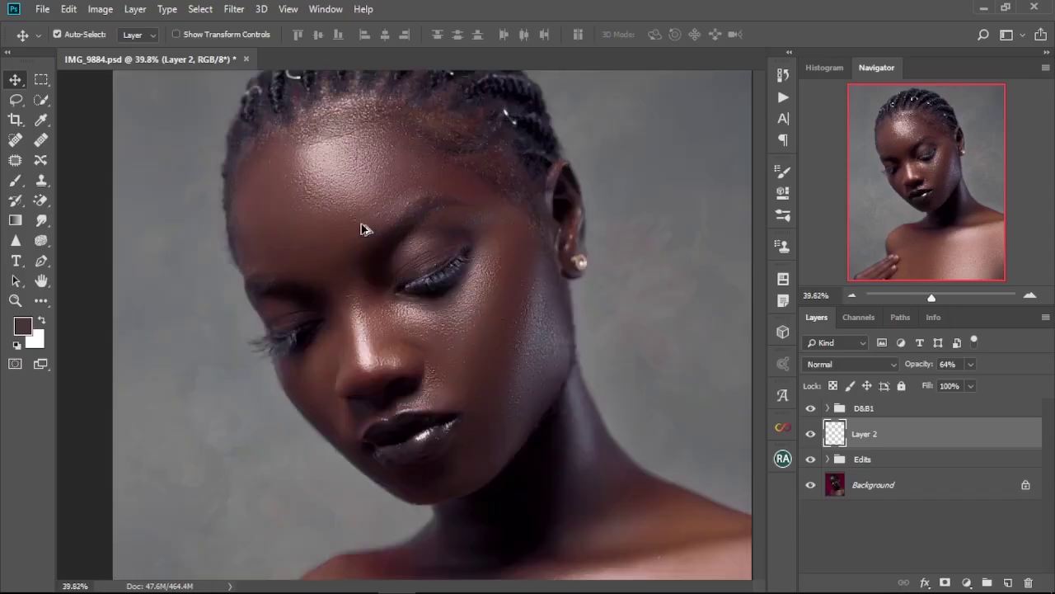
{"action": "scroll", "coordinate": [389, 240], "scroll_direction": "up", "scroll_amount": 3}
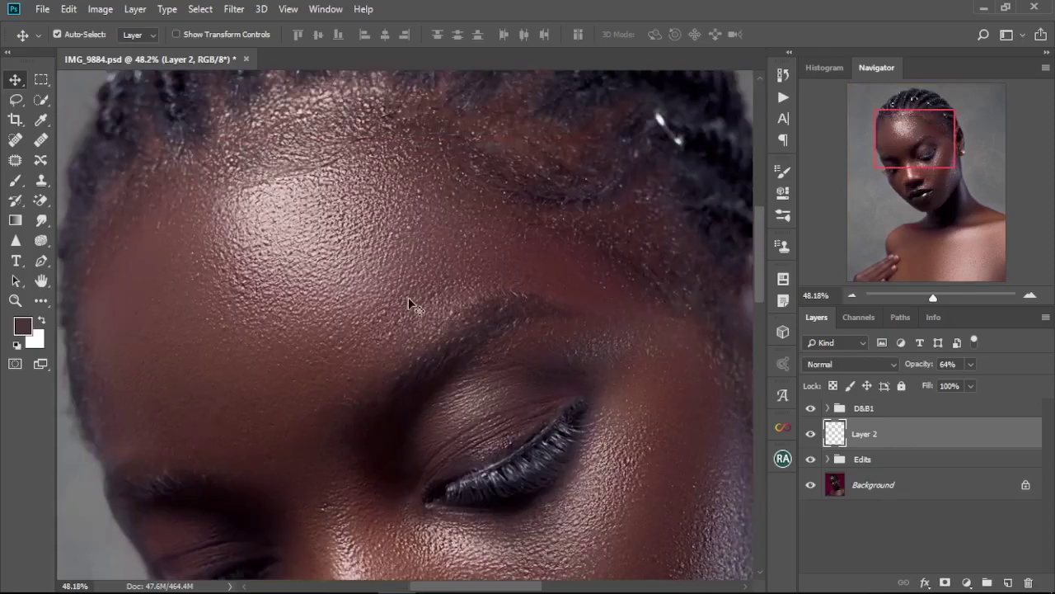
{"action": "scroll", "coordinate": [410, 303], "scroll_direction": "down", "scroll_amount": 1}
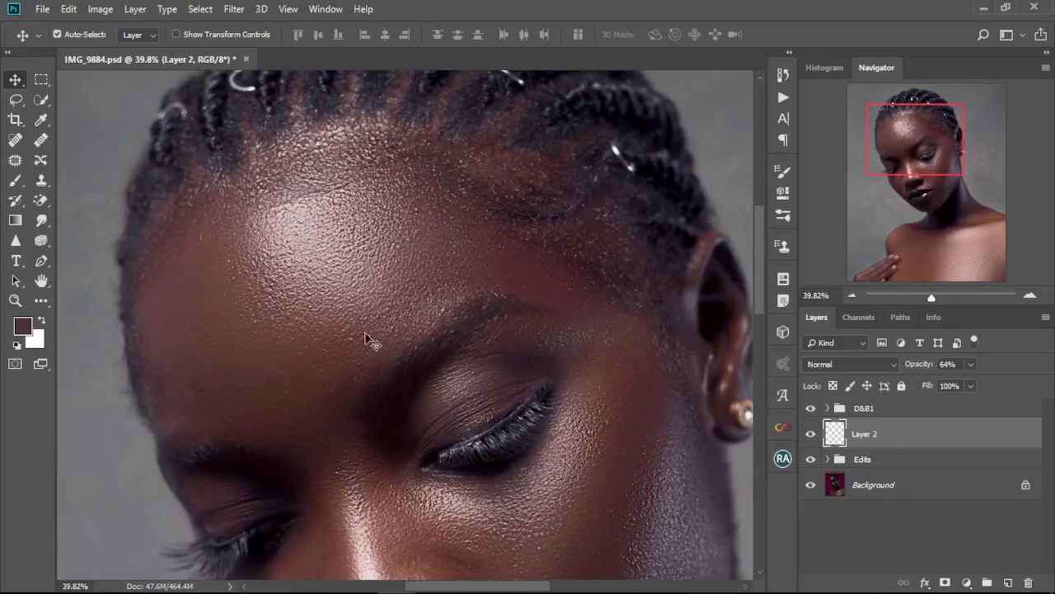
{"action": "scroll", "coordinate": [386, 396], "scroll_direction": "down", "scroll_amount": 1}
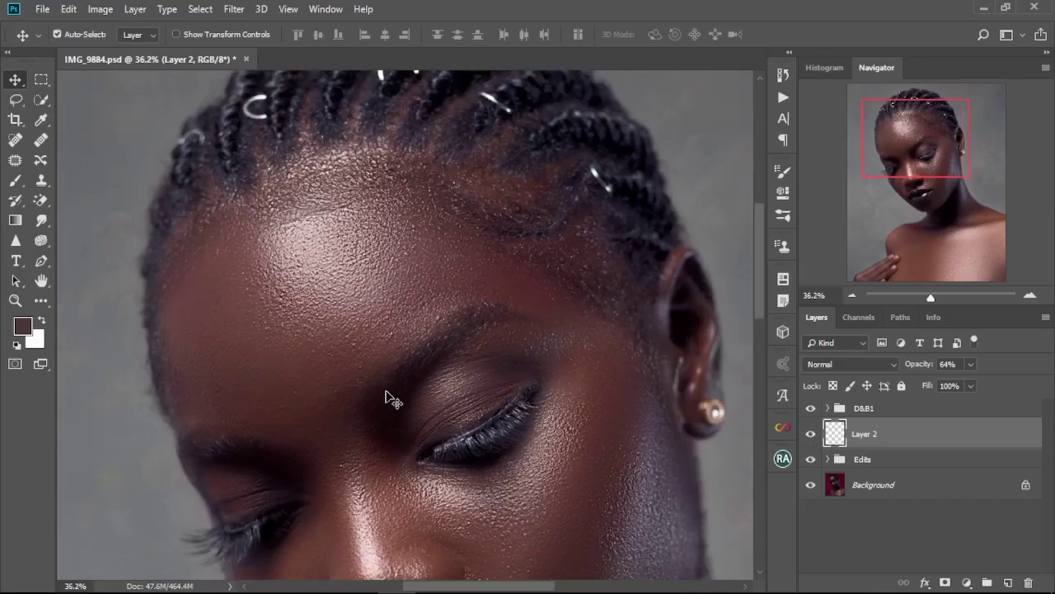
{"action": "key", "text": "ctrl+0"}
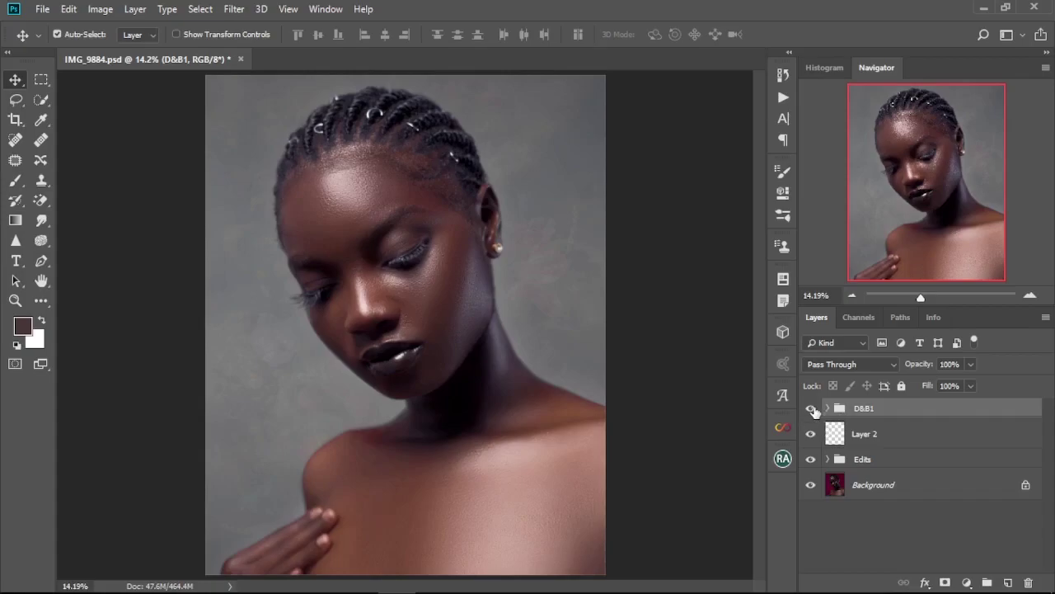
{"action": "left_click", "coordinate": [812, 408]}
{"action": "left_click", "coordinate": [811, 409]}
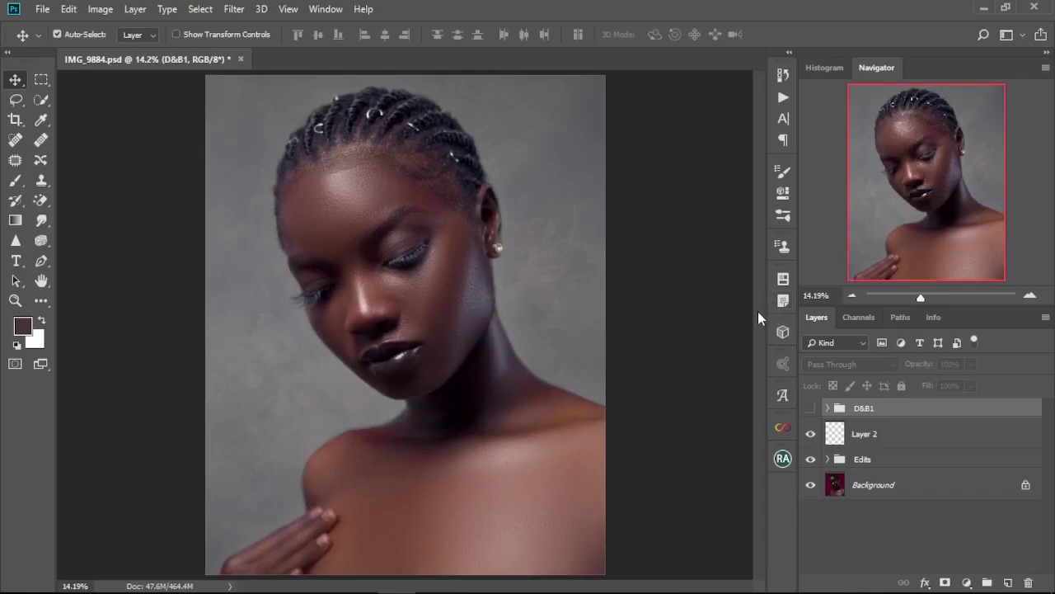
Add a Curves adjustment layer above the D&B1 group and raise its RGB midtones to brighten the portrait
{"action": "left_click", "coordinate": [967, 583]}
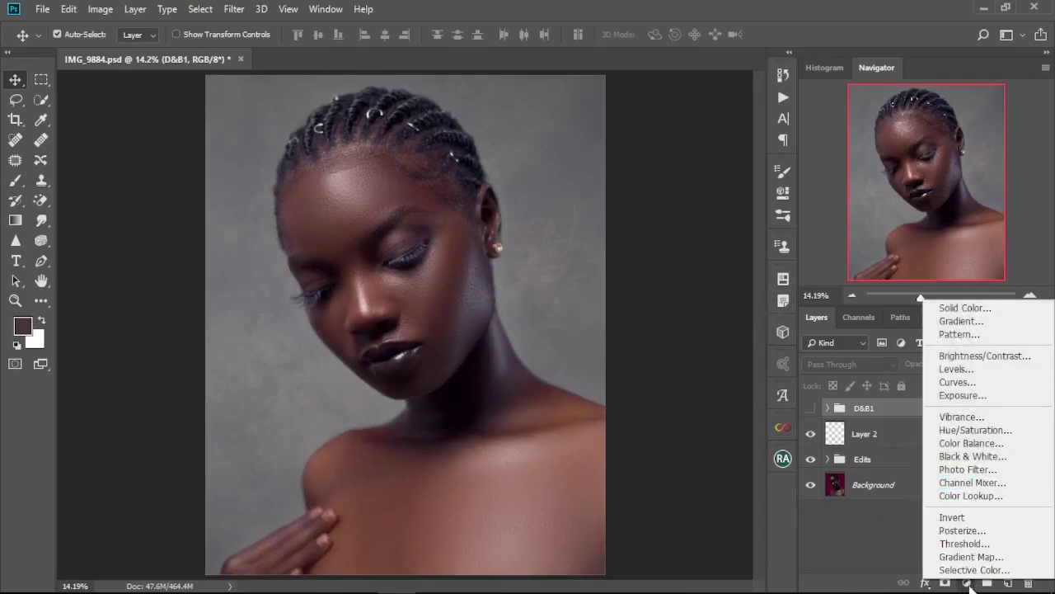
{"action": "left_click", "coordinate": [971, 382]}
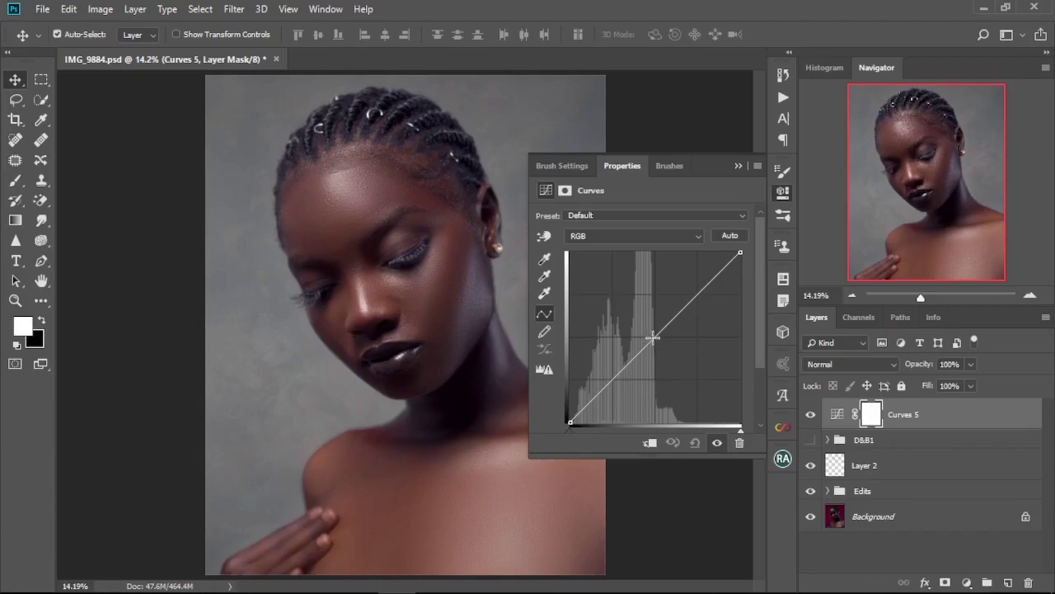
{"action": "left_click_drag", "start_coordinate": [653, 338], "coordinate": [646, 330]}
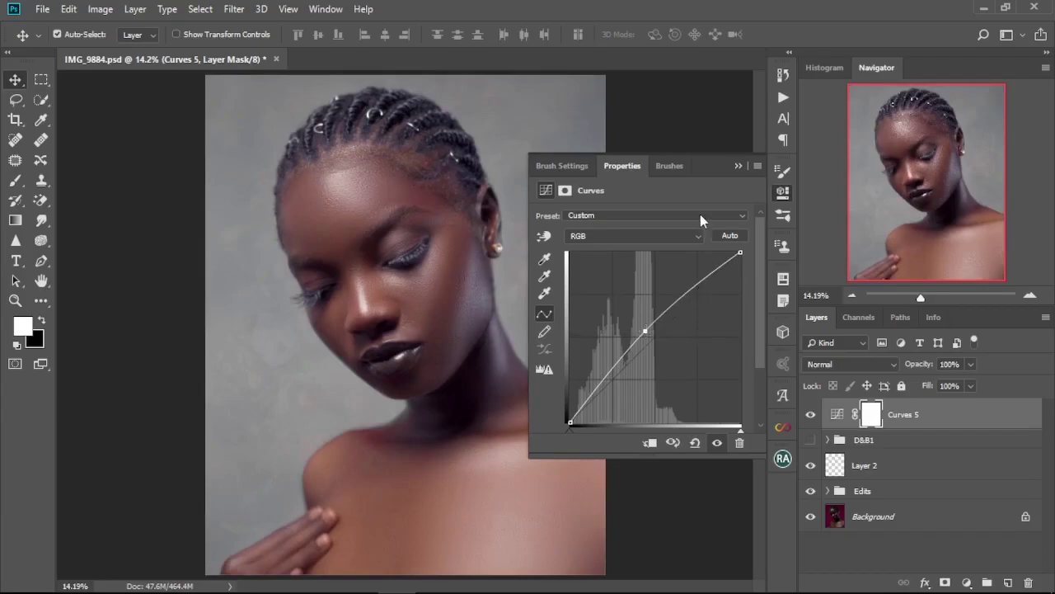
{"action": "left_click", "coordinate": [756, 156]}
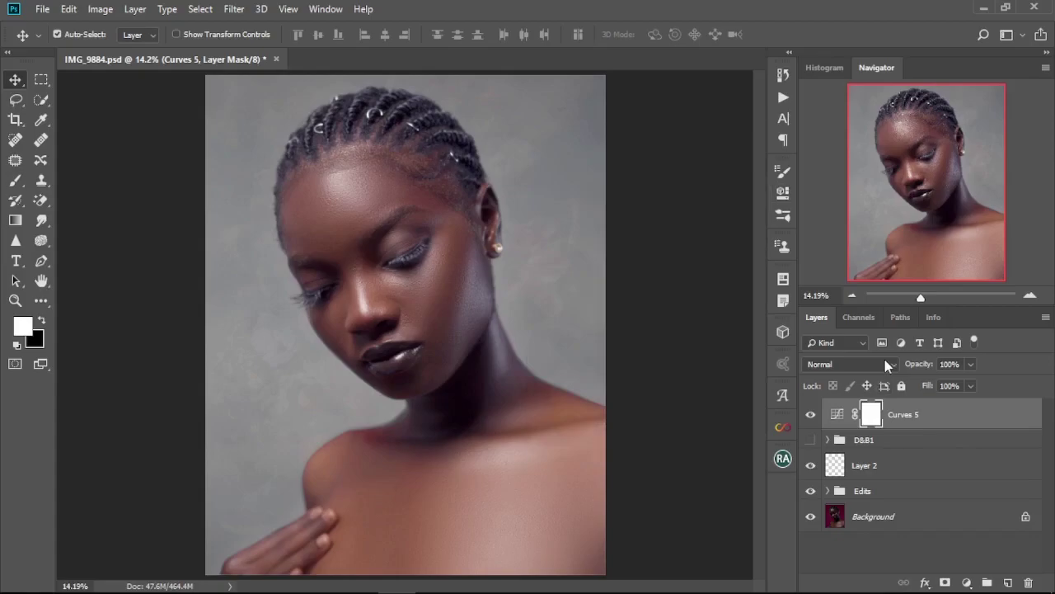
Set the new Curves layer's blend mode to Luminosity and rename it Dodge
{"action": "left_click", "coordinate": [893, 362]}
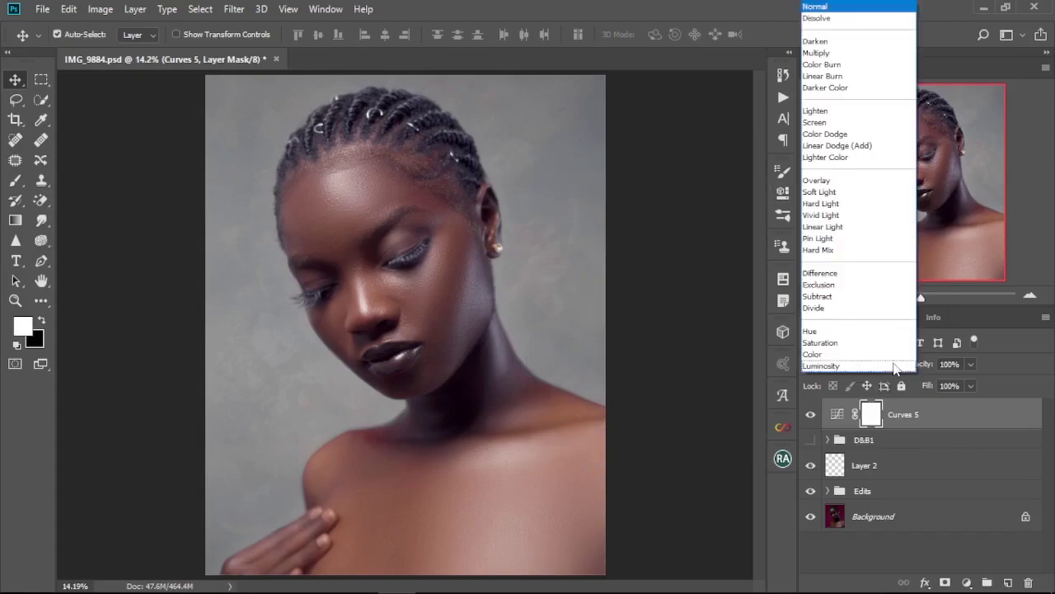
{"action": "left_click", "coordinate": [835, 364]}
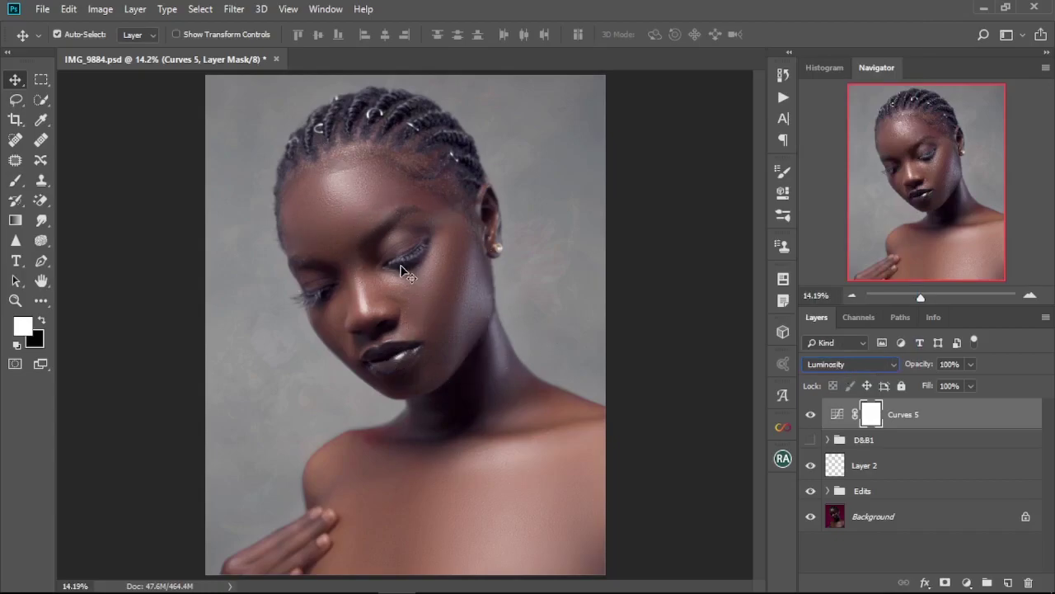
{"action": "double_click", "coordinate": [904, 415]}
{"action": "key", "text": "BackSpace"}
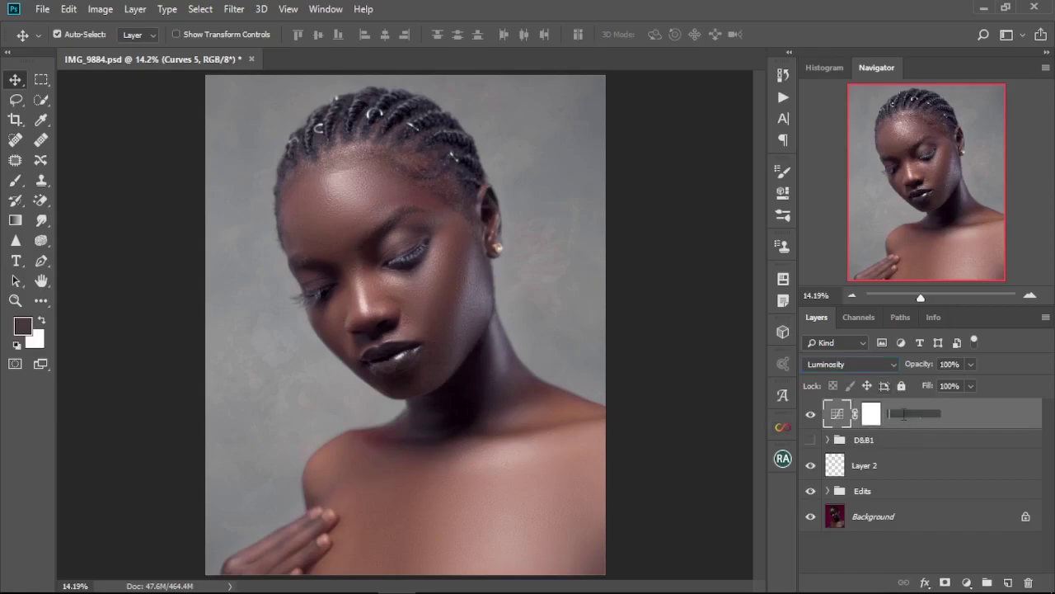
{"action": "type", "text": "Dodge"}
{"action": "key", "text": "Return"}
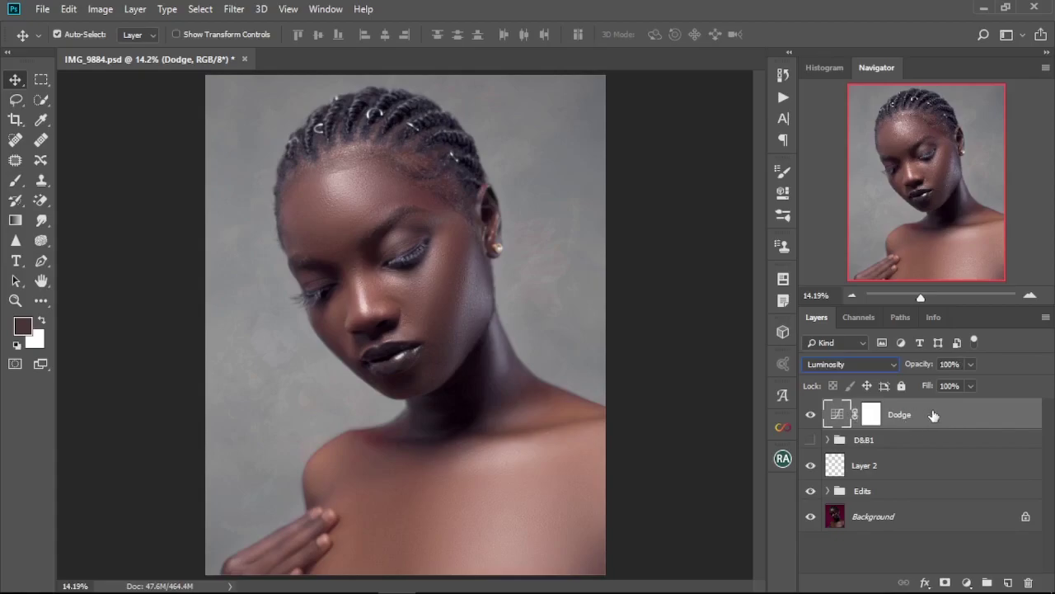
Restrict the Dodge layer to the highlights with Blend If, splitting the Underlying Layer's shadow slider to 124 / 143
{"action": "double_click", "coordinate": [937, 416]}
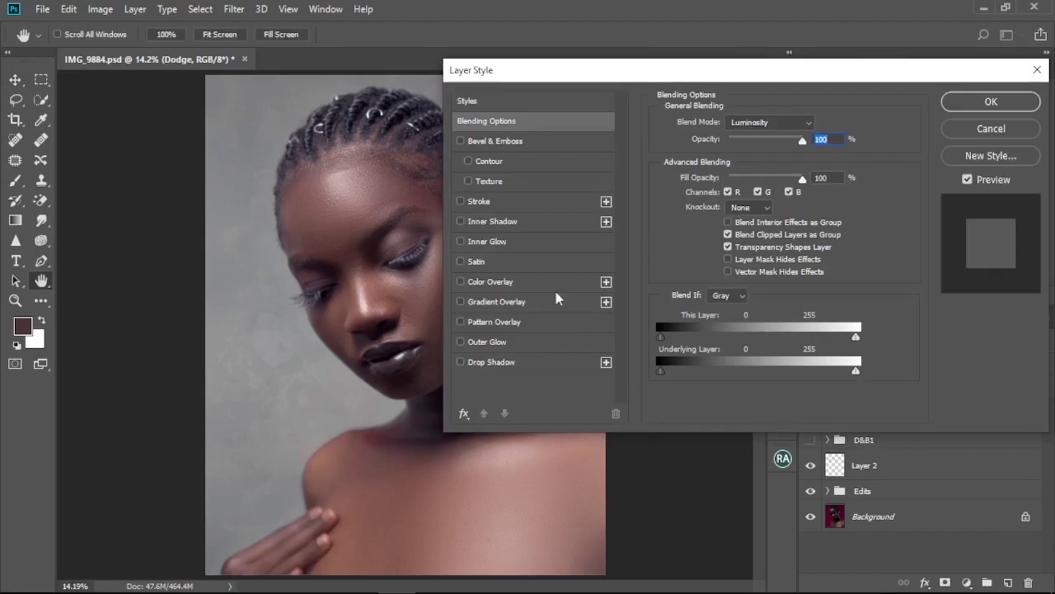
{"action": "left_click_drag", "start_coordinate": [720, 70], "coordinate": [841, 71]}
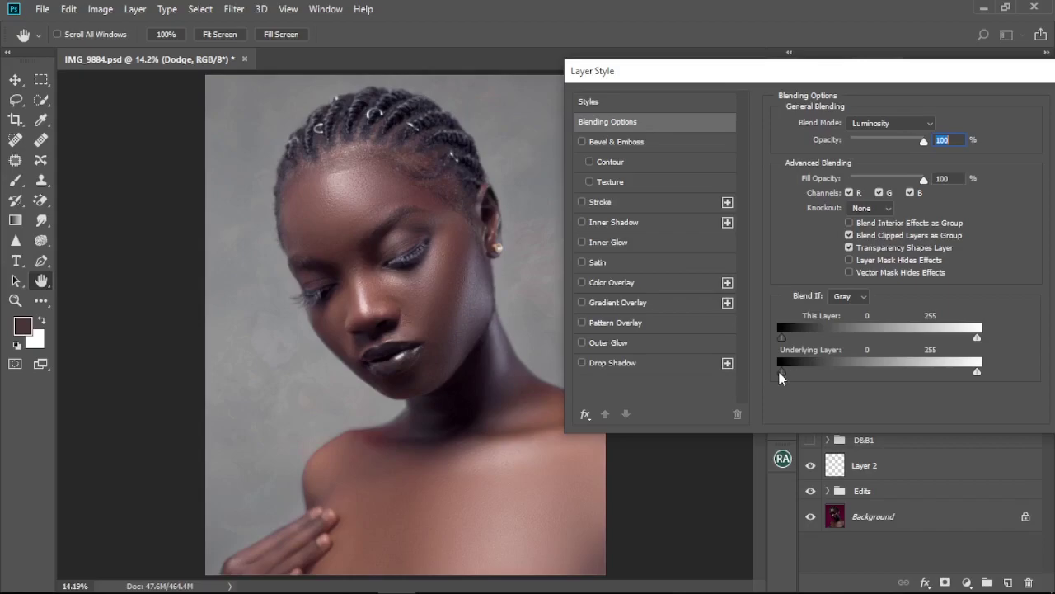
{"action": "left_click_drag", "start_coordinate": [790, 373], "coordinate": [847, 374]}
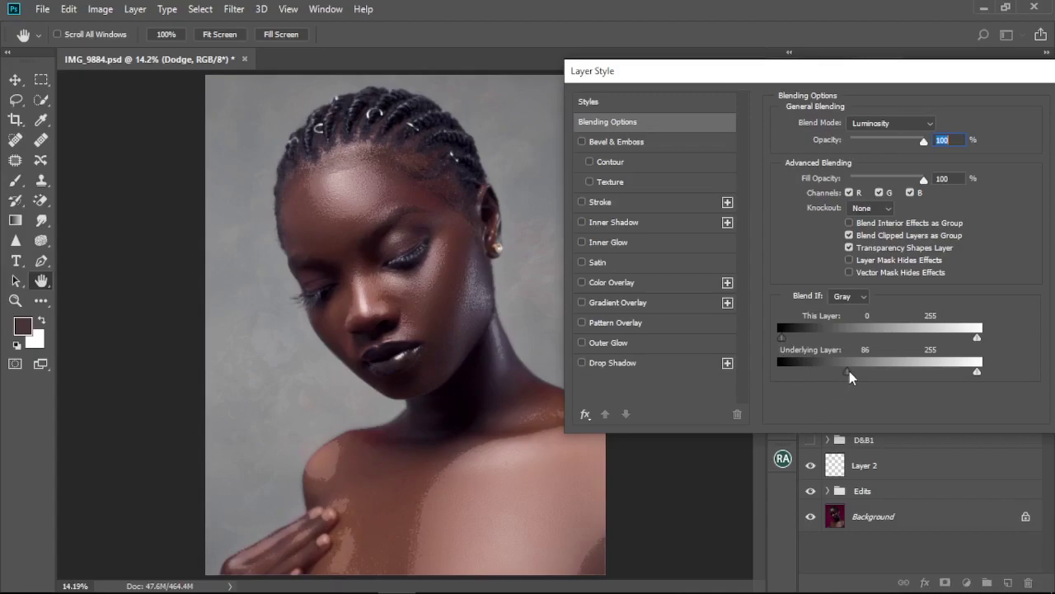
{"action": "left_click_drag", "start_coordinate": [846, 371], "coordinate": [842, 381]}
{"action": "left_click_drag", "start_coordinate": [849, 371], "coordinate": [870, 371]}
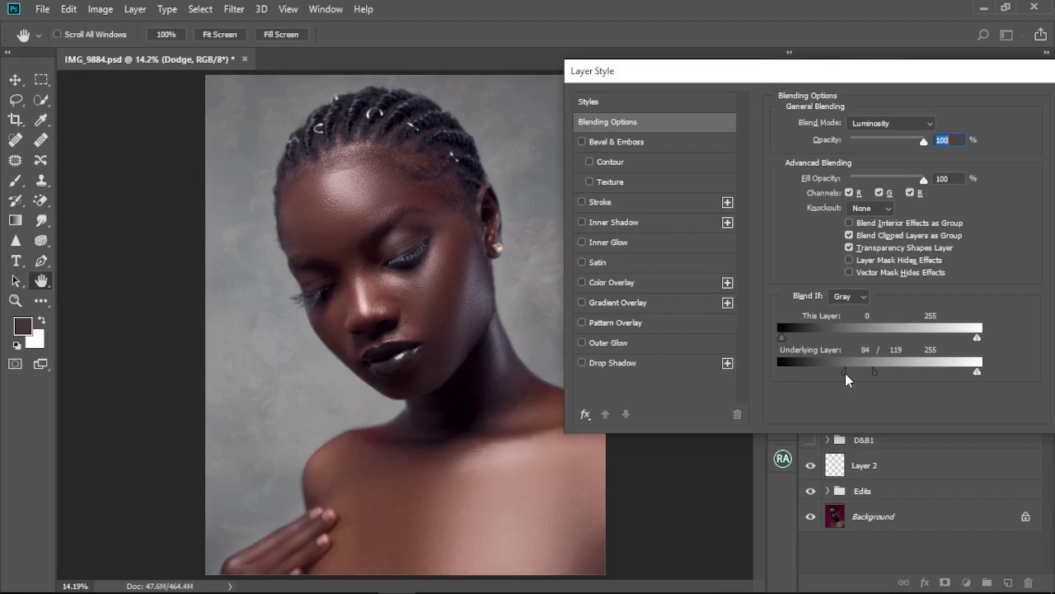
{"action": "left_click_drag", "start_coordinate": [845, 373], "coordinate": [836, 372]}
{"action": "left_click_drag", "start_coordinate": [879, 370], "coordinate": [840, 371]}
{"action": "left_click_drag", "start_coordinate": [883, 370], "coordinate": [881, 370]}
{"action": "left_click_drag", "start_coordinate": [851, 370], "coordinate": [872, 371]}
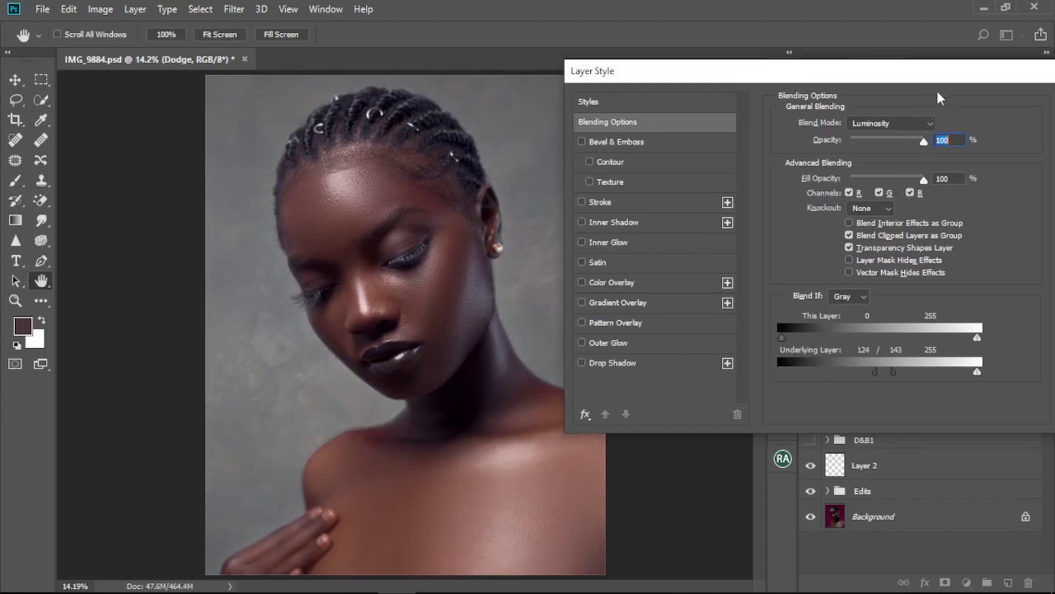
{"action": "left_click_drag", "start_coordinate": [957, 73], "coordinate": [815, 77]}
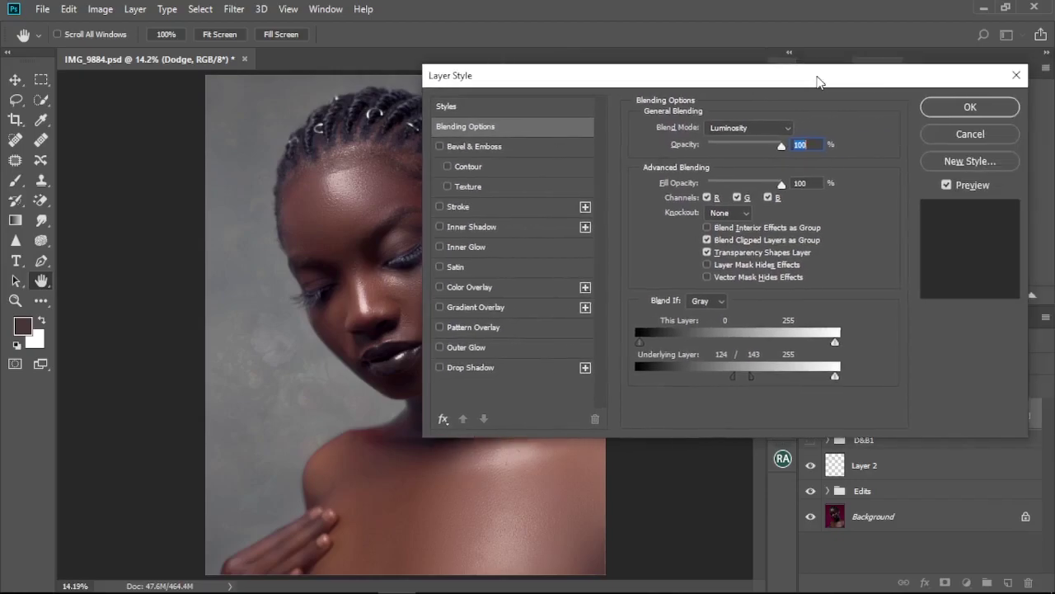
{"action": "left_click", "coordinate": [971, 108]}
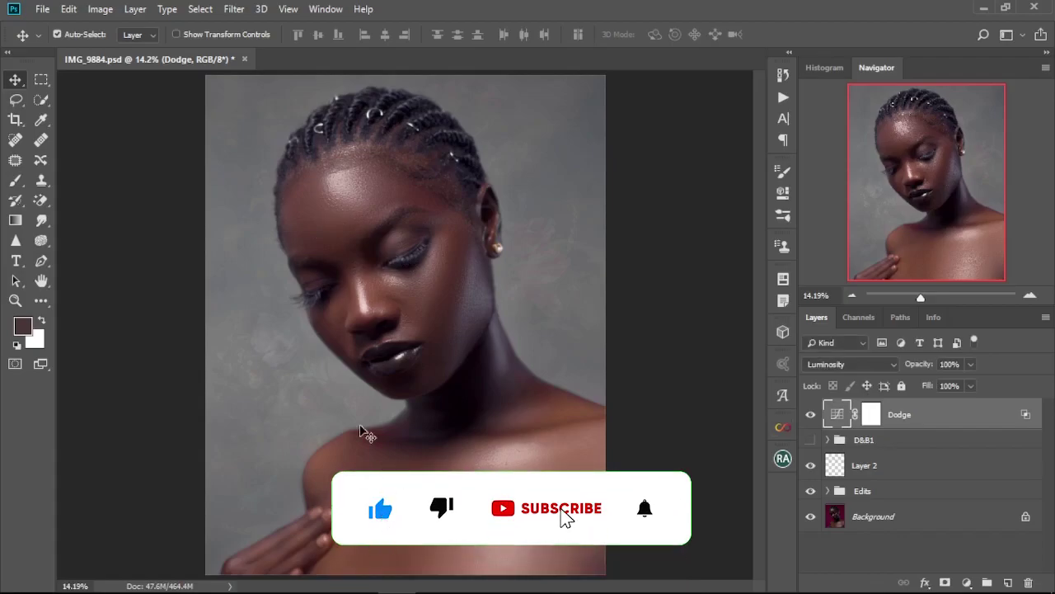
Compare the portrait with and without the Dodge layer, both in full view and close up on the face
{"action": "left_click", "coordinate": [810, 414]}
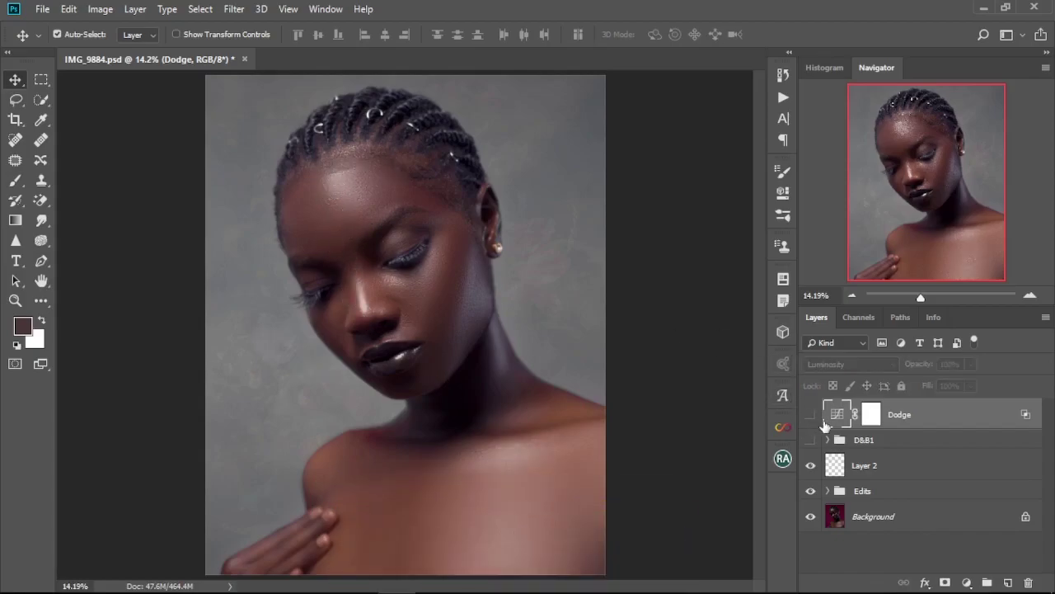
{"action": "left_click", "coordinate": [812, 415]}
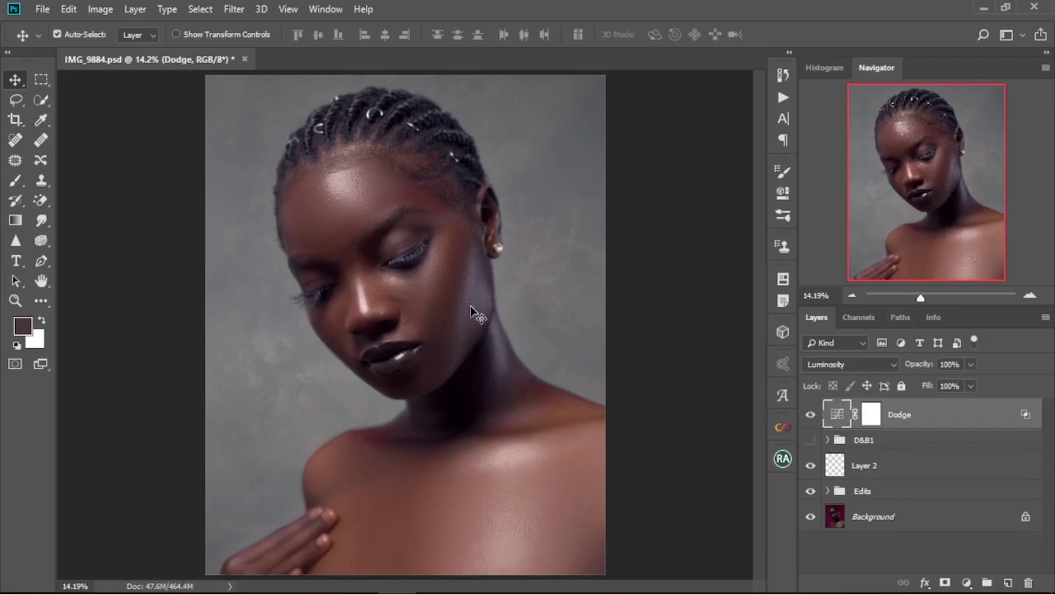
{"action": "scroll", "coordinate": [372, 229], "scroll_direction": "up", "scroll_amount": 1}
{"action": "scroll", "coordinate": [372, 229], "scroll_direction": "up", "scroll_amount": 2}
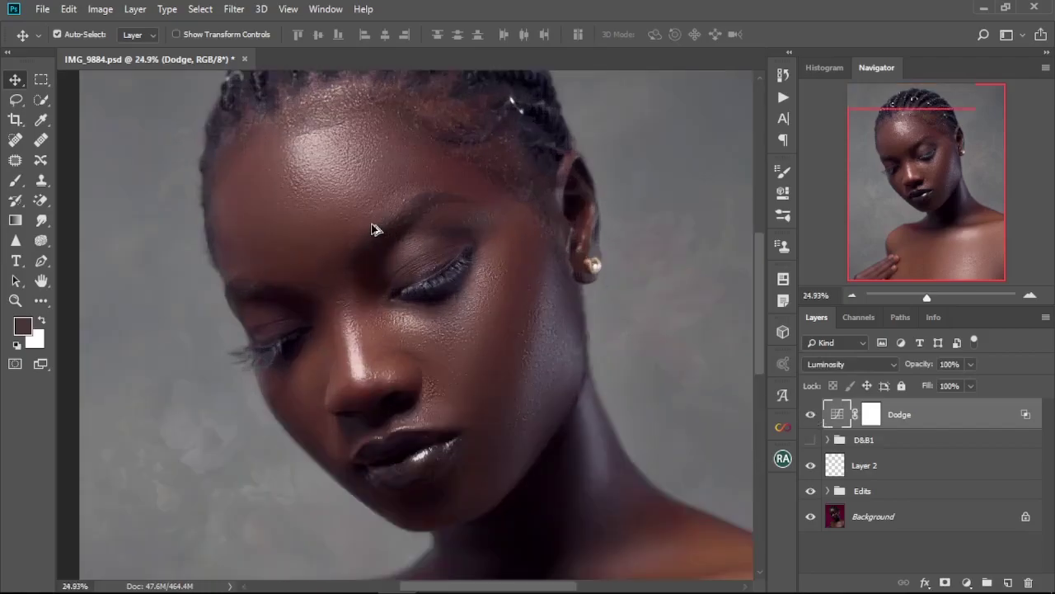
{"action": "left_click_drag", "start_coordinate": [506, 226], "coordinate": [510, 261]}
{"action": "scroll", "coordinate": [510, 262], "scroll_direction": "down", "scroll_amount": 1}
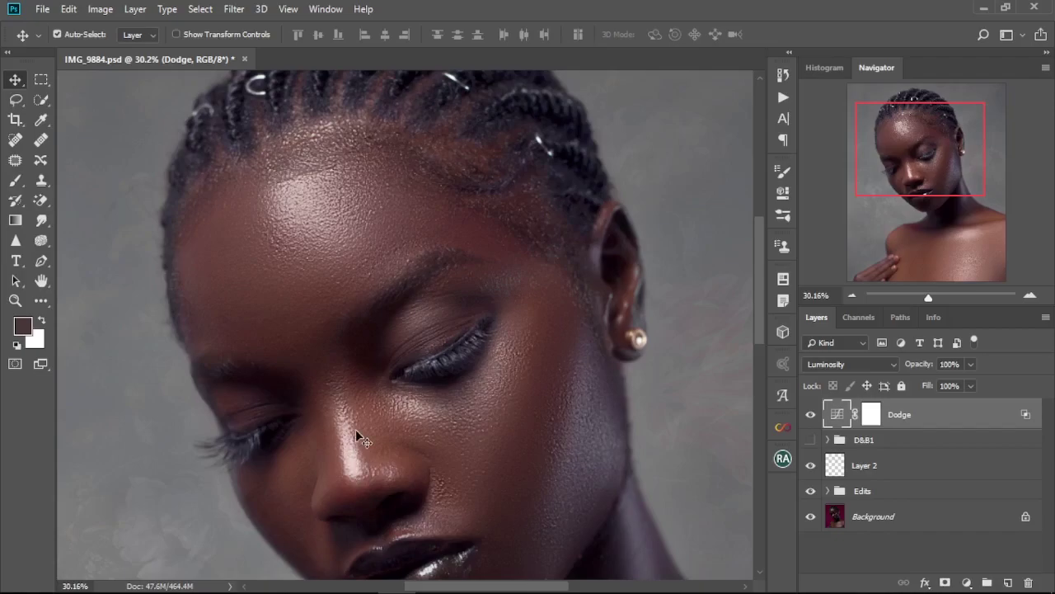
{"action": "left_click_drag", "start_coordinate": [520, 421], "coordinate": [522, 312]}
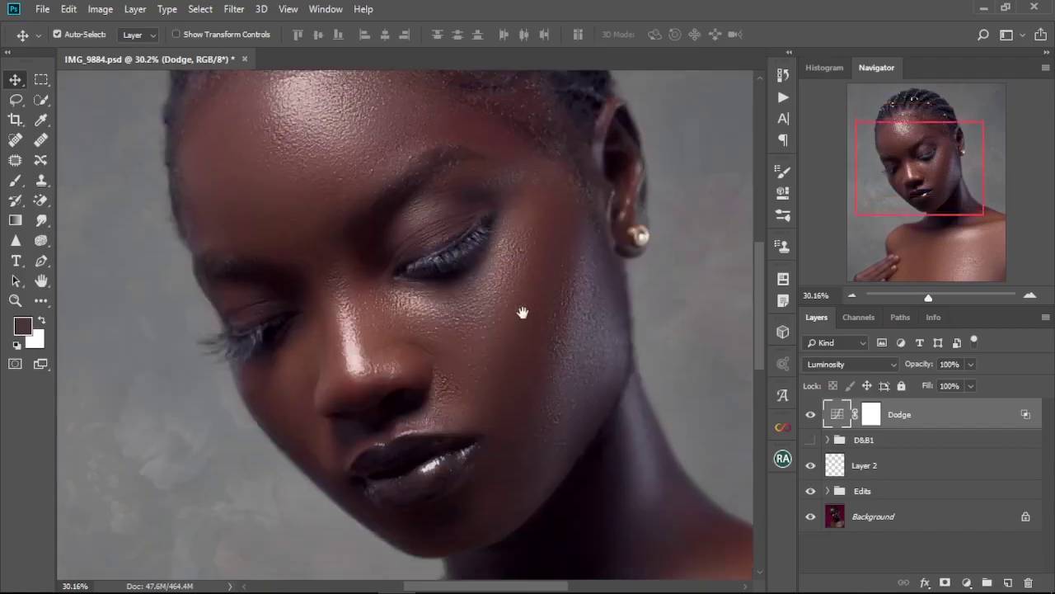
{"action": "left_click", "coordinate": [811, 414]}
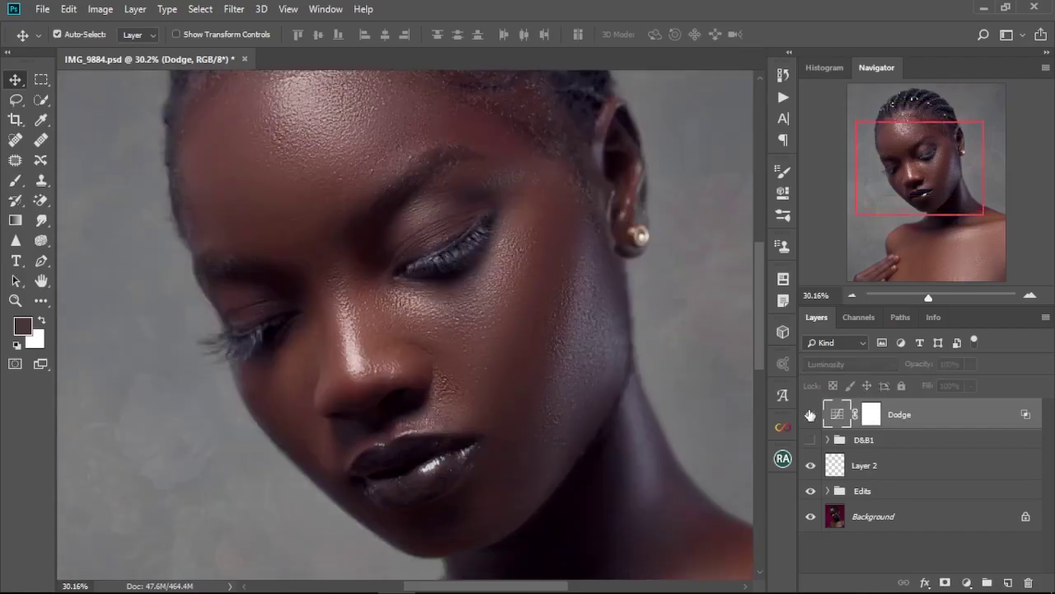
{"action": "left_click", "coordinate": [811, 414]}
{"action": "key", "text": "ctrl+0"}
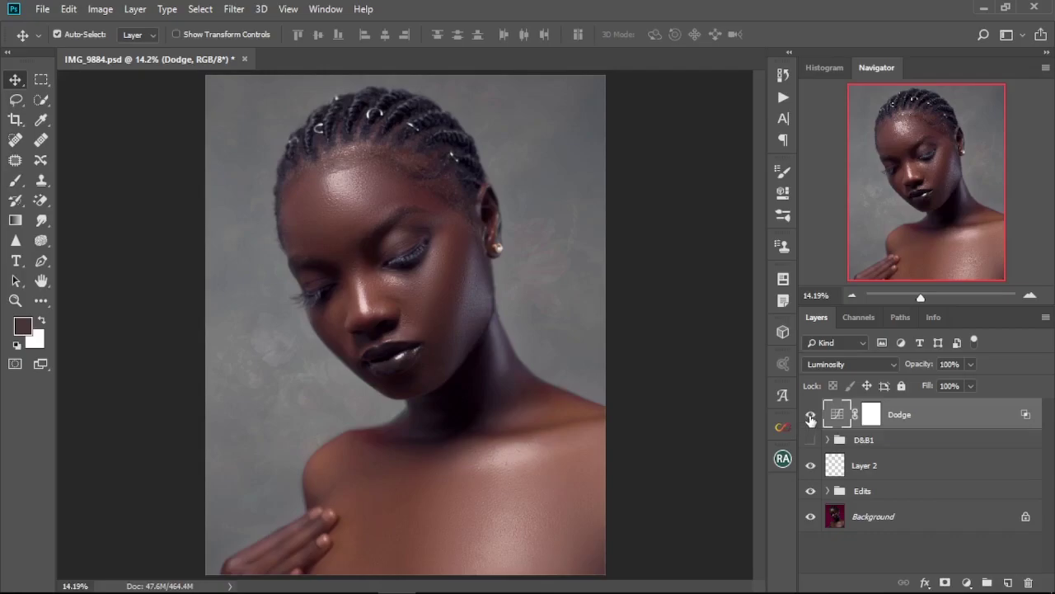
Invert the Dodge layer's mask to black and enlarge the Brush to size 600
{"action": "left_click", "coordinate": [877, 417]}
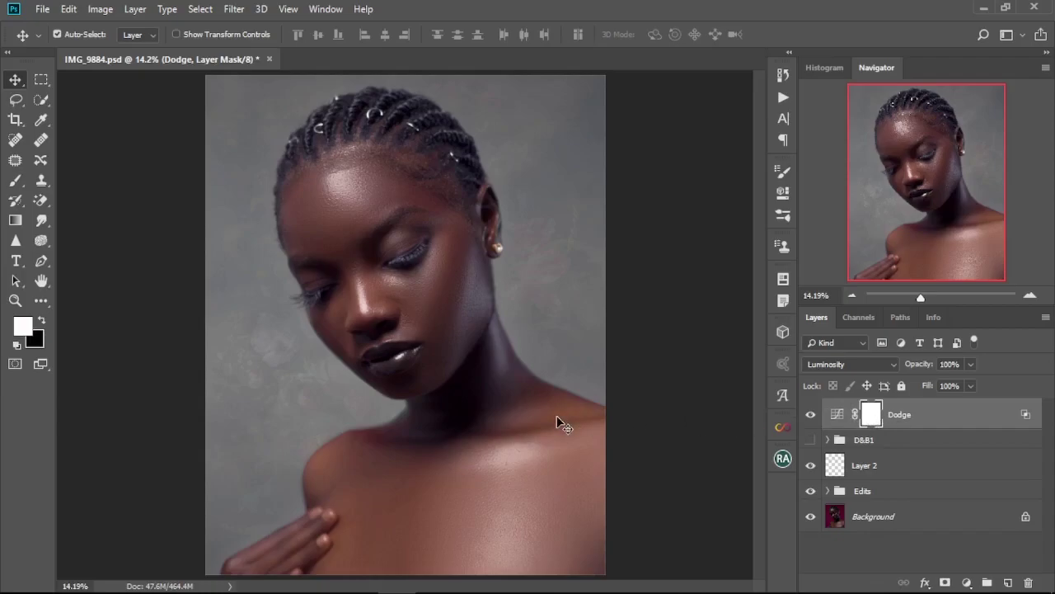
{"action": "key", "text": "ctrl+i"}
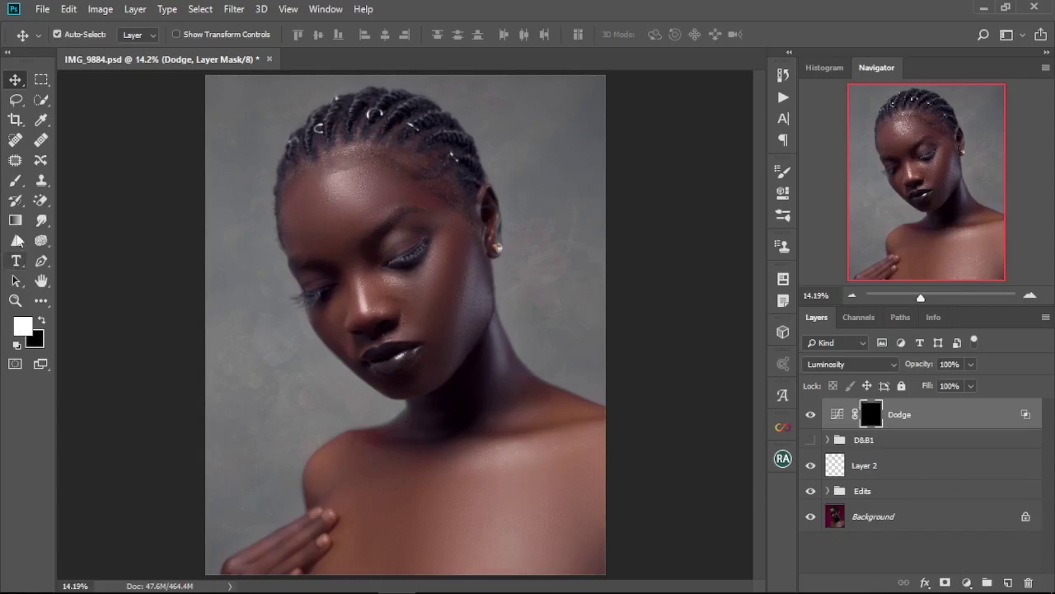
{"action": "left_click", "coordinate": [14, 180]}
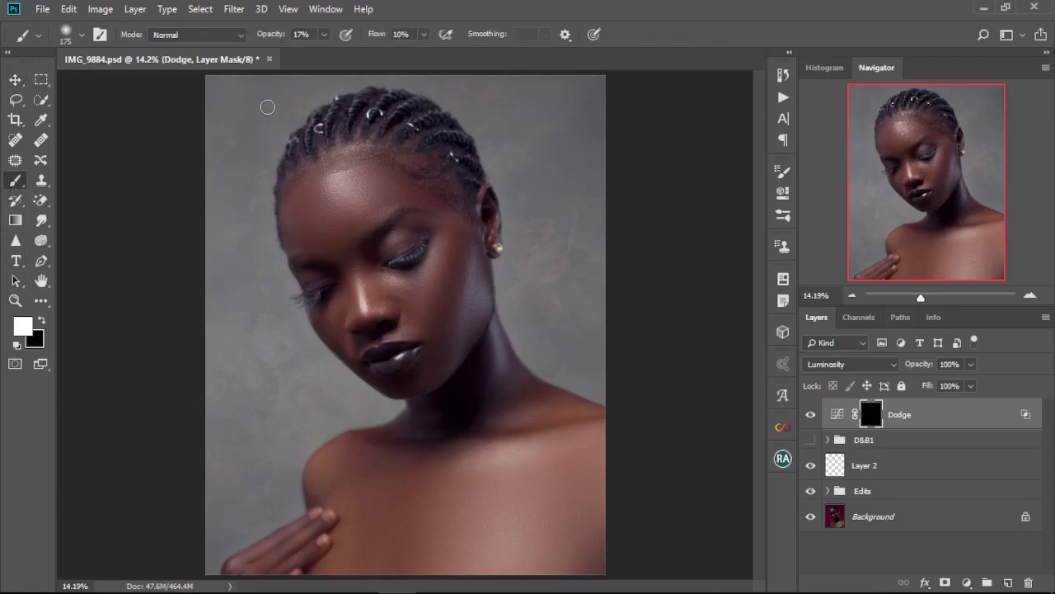
{"action": "key", "text": "bracketright"}
{"action": "key", "text": "bracketright"}
{"action": "key", "text": "bracketright"}
{"action": "key", "text": "bracketright"}
{"action": "key", "text": "bracketright"}
{"action": "key", "text": "bracketright"}
{"action": "key", "text": "bracketleft"}
Set the brush opacity and flow to 100%
{"action": "left_click", "coordinate": [321, 35]}
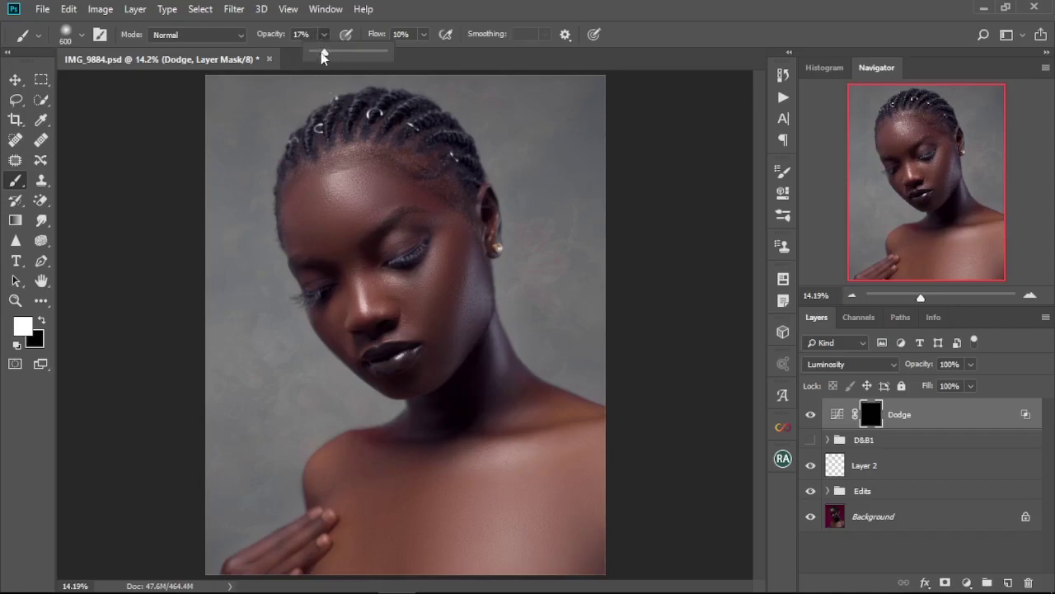
{"action": "left_click_drag", "start_coordinate": [385, 52], "coordinate": [421, 52]}
{"action": "left_click", "coordinate": [423, 34]}
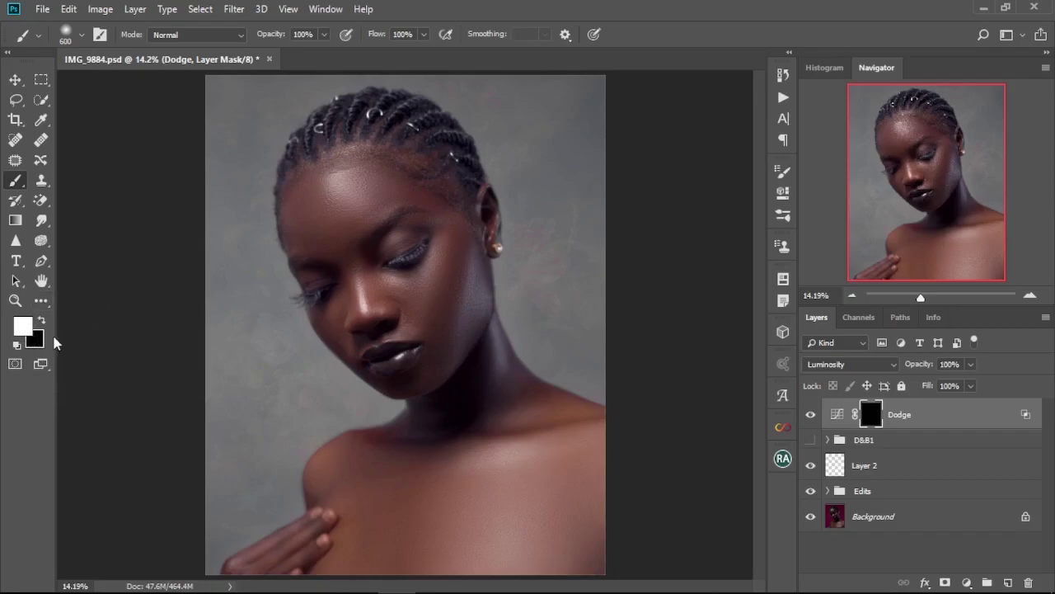
Paint white on the Dodge mask over the forehead, nose and chest highlights, enlarging the brush to 900 for the chest
{"action": "key", "text": "x"}
{"action": "key", "text": "x"}
{"action": "mouse_move", "coordinate": [340, 191]}
{"action": "left_mouse_down"}
{"action": "mouse_move", "coordinate": [348, 170]}
{"action": "mouse_move", "coordinate": [344, 207]}
{"action": "mouse_move", "coordinate": [365, 308]}
{"action": "left_mouse_up"}
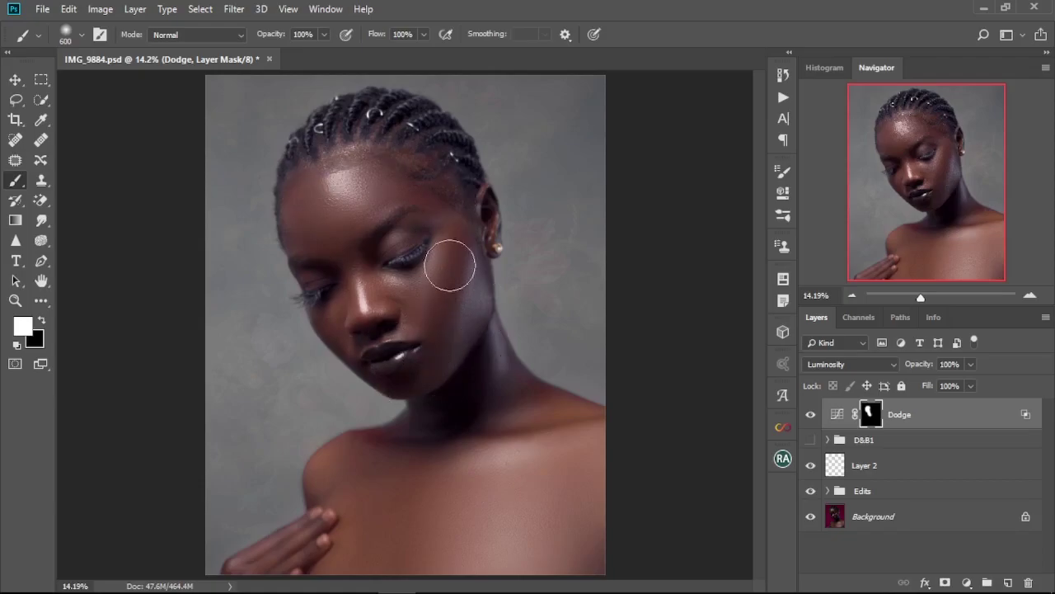
{"action": "left_click", "coordinate": [502, 461]}
{"action": "key", "text": "bracketright"}
{"action": "key", "text": "bracketright"}
{"action": "key", "text": "bracketright"}
{"action": "left_click_drag", "start_coordinate": [532, 477], "coordinate": [448, 569]}
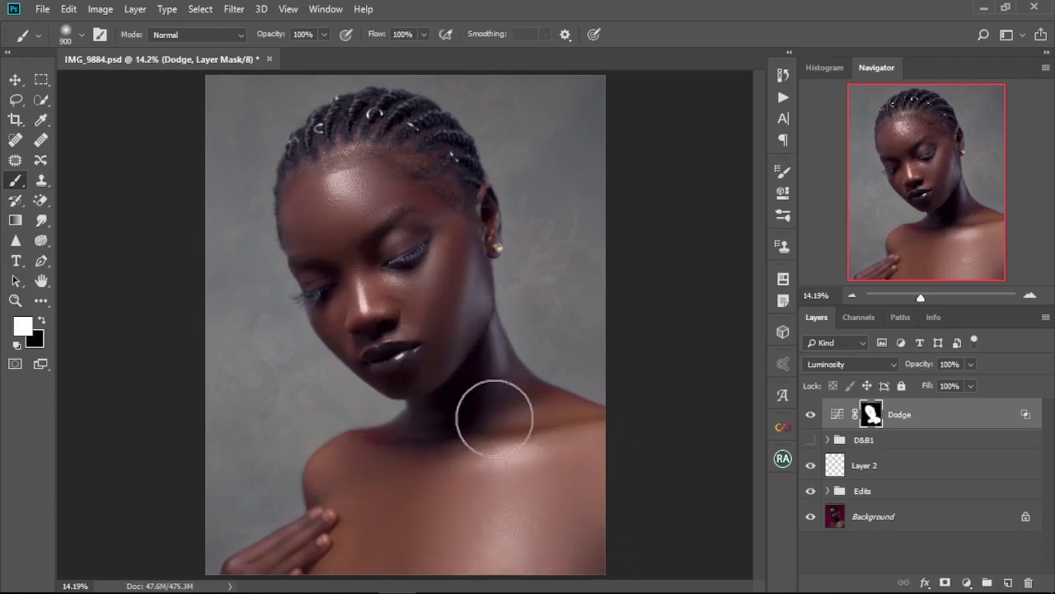
Fill in the remaining face and shoulder areas of the Dodge mask with white, using brush sizes 400 and 500
{"action": "key", "text": "bracketleft"}
{"action": "key", "text": "bracketleft"}
{"action": "key", "text": "bracketleft"}
{"action": "key", "text": "bracketleft"}
{"action": "key", "text": "bracketleft"}
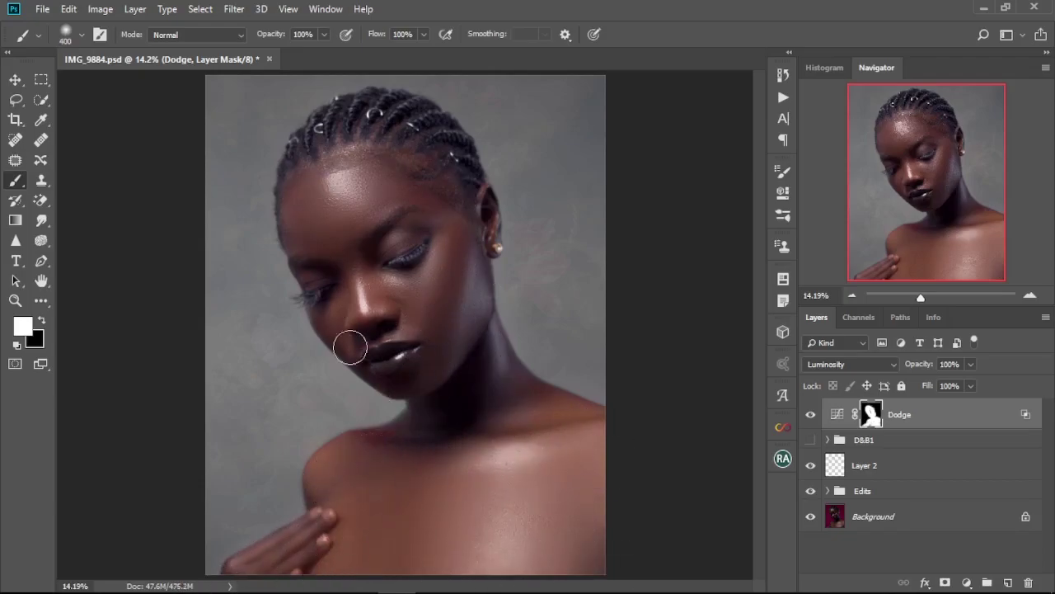
{"action": "key", "text": "bracketright"}
Compare the portrait with and without the masked Dodge layer, close up and in full view
{"action": "scroll", "coordinate": [422, 421], "scroll_direction": "up", "scroll_amount": 2}
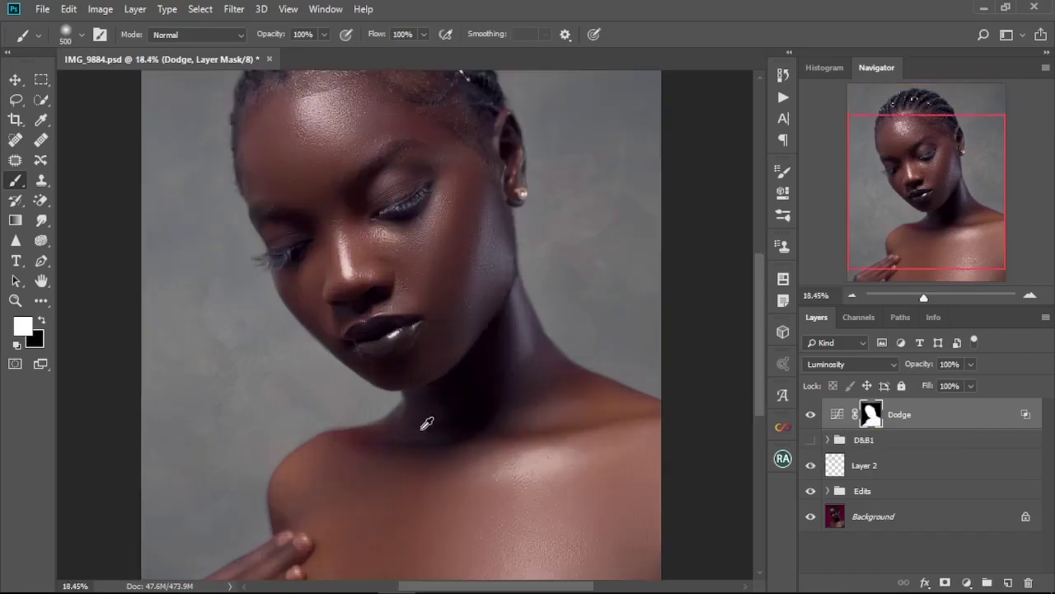
{"action": "scroll", "coordinate": [427, 423], "scroll_direction": "down", "scroll_amount": 2}
{"action": "scroll", "coordinate": [427, 424], "scroll_direction": "down", "scroll_amount": 1}
{"action": "scroll", "coordinate": [427, 424], "scroll_direction": "up", "scroll_amount": 1}
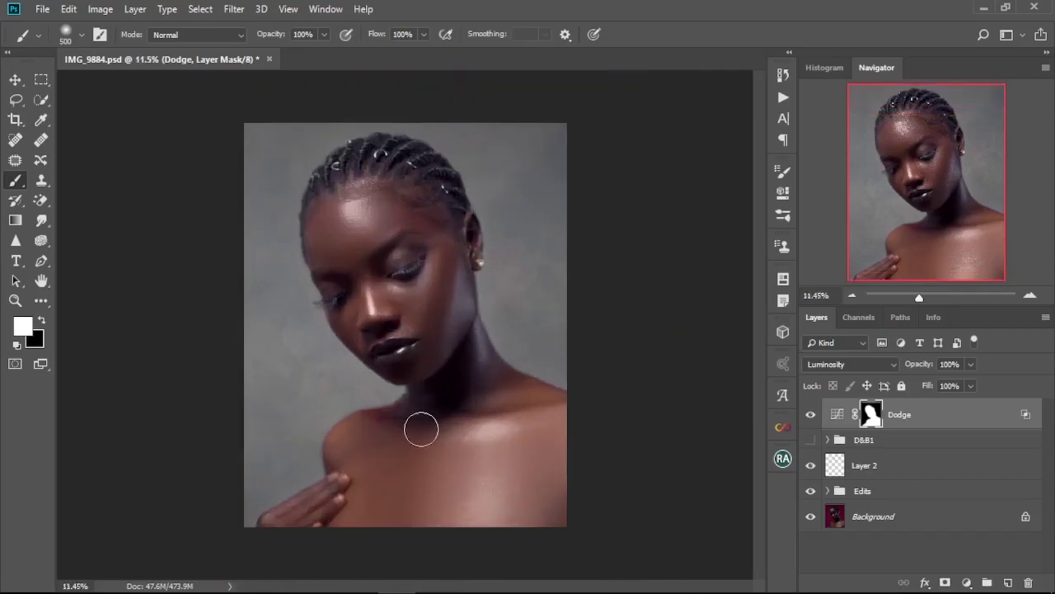
{"action": "left_click", "coordinate": [811, 414]}
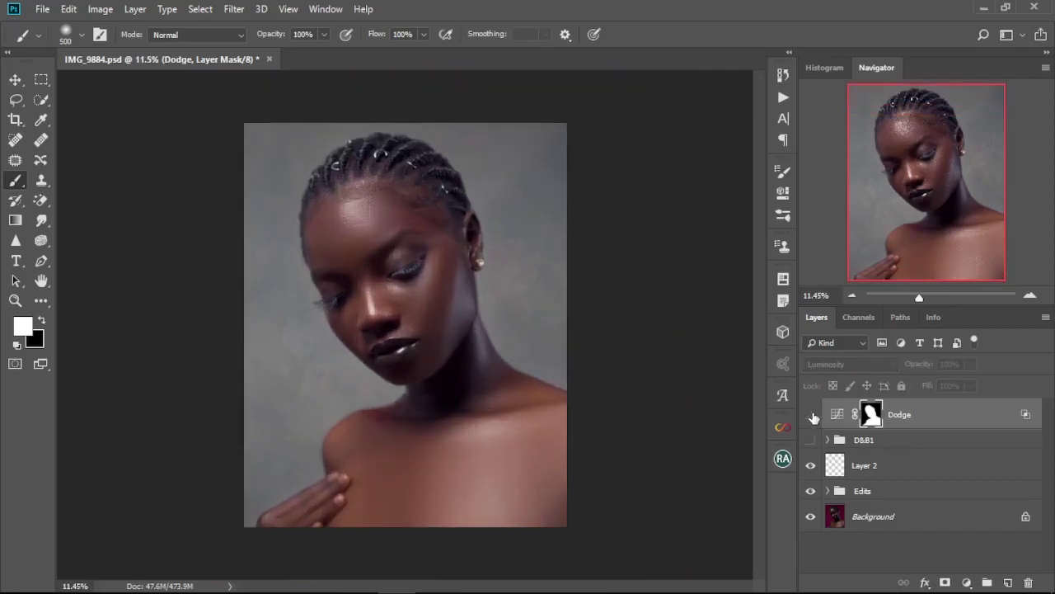
{"action": "left_click", "coordinate": [811, 415]}
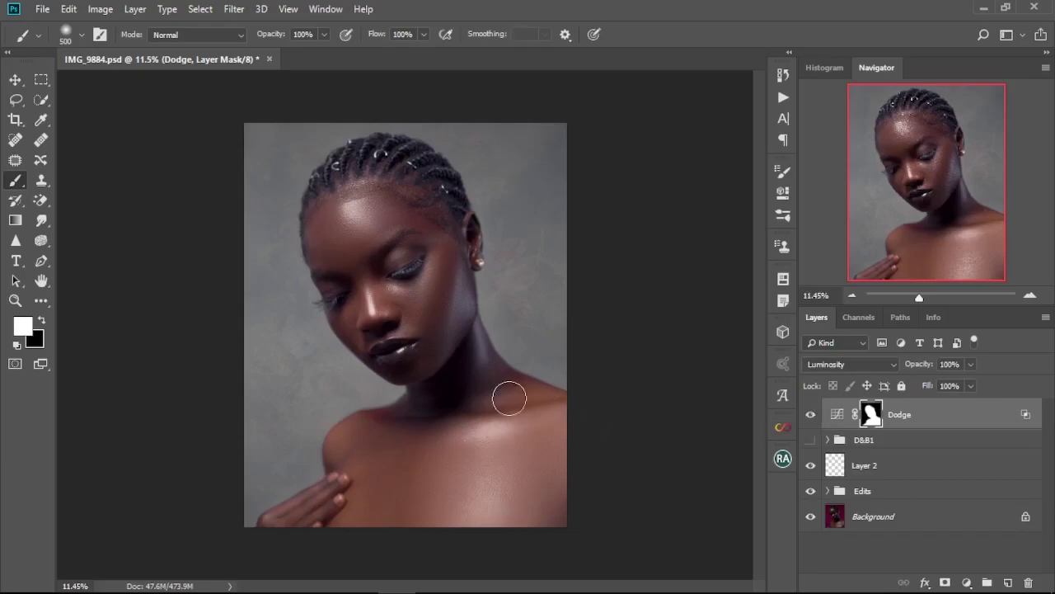
Raise the midtones of the Dodge layer's RGB curve further to strengthen the highlights
{"action": "scroll", "coordinate": [509, 399], "scroll_direction": "up", "scroll_amount": 1}
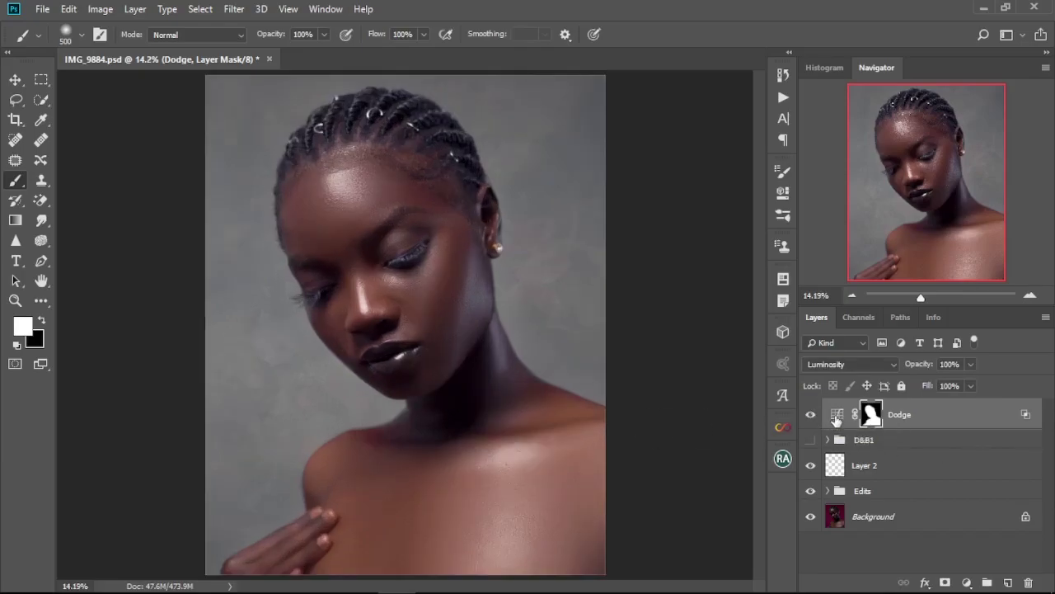
{"action": "double_click", "coordinate": [837, 415]}
{"action": "left_click_drag", "start_coordinate": [629, 336], "coordinate": [649, 333]}
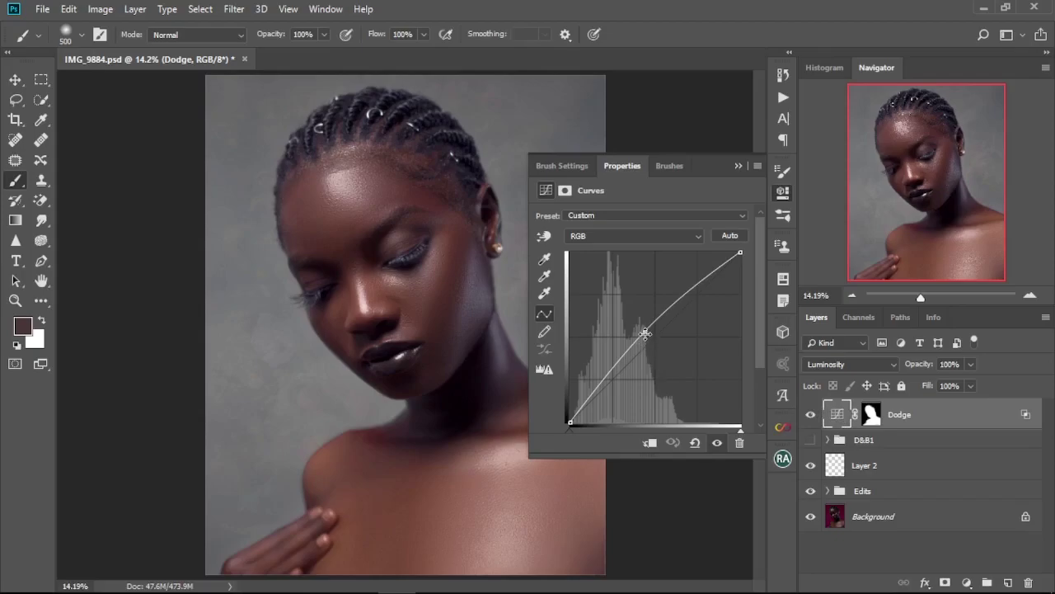
{"action": "left_click_drag", "start_coordinate": [644, 332], "coordinate": [641, 327]}
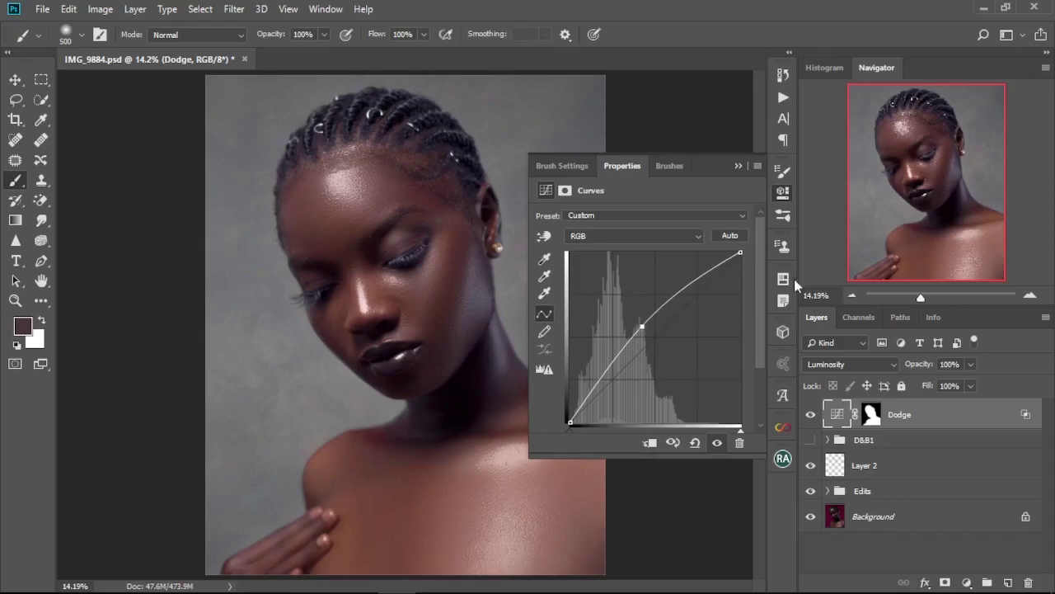
{"action": "left_click", "coordinate": [736, 166]}
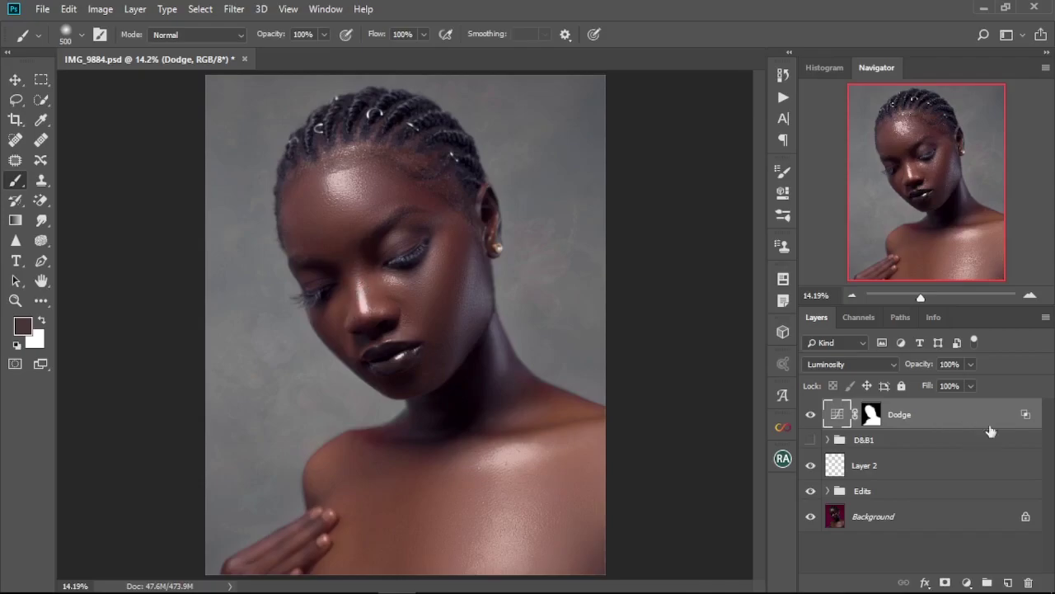
Set the Dodge layer's Blend If underlying-layer shadow range to 78 / 126 and compare the portrait with and without it
{"action": "double_click", "coordinate": [948, 414]}
{"action": "left_click_drag", "start_coordinate": [854, 366], "coordinate": [804, 374]}
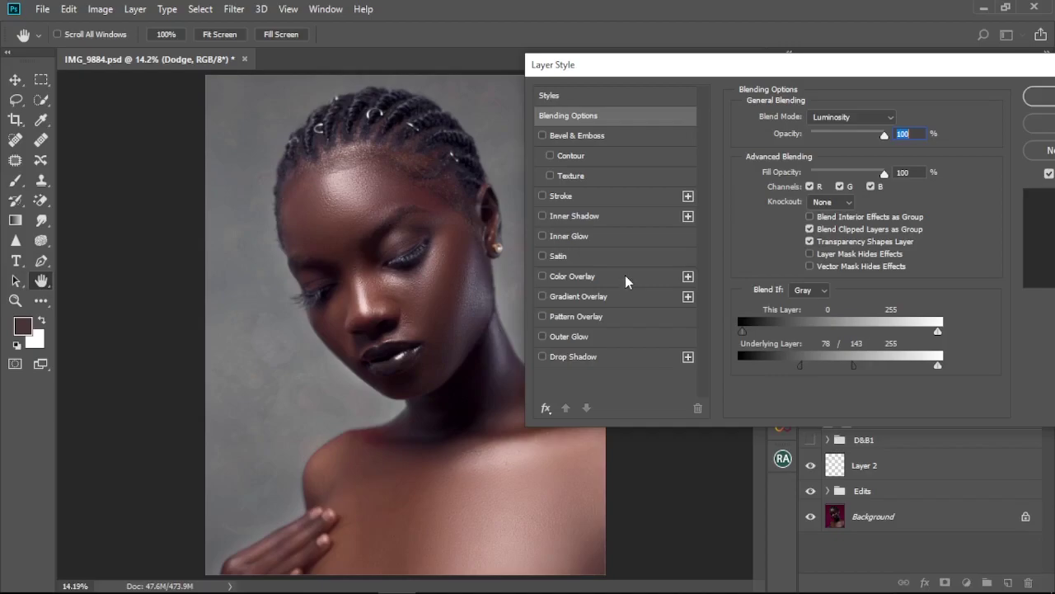
{"action": "left_click_drag", "start_coordinate": [856, 371], "coordinate": [841, 373]}
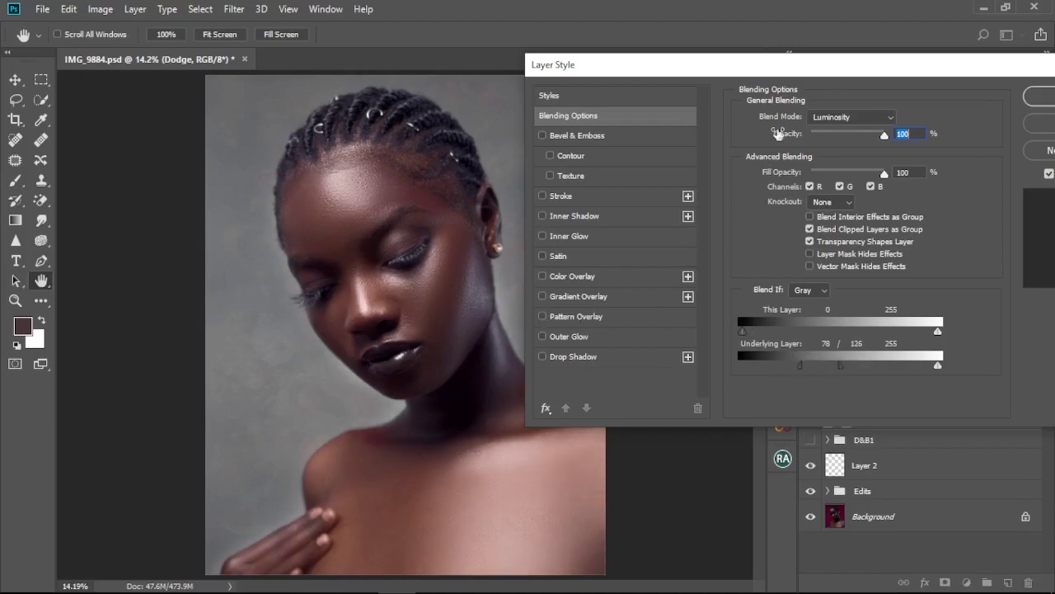
{"action": "left_click_drag", "start_coordinate": [848, 73], "coordinate": [752, 76]}
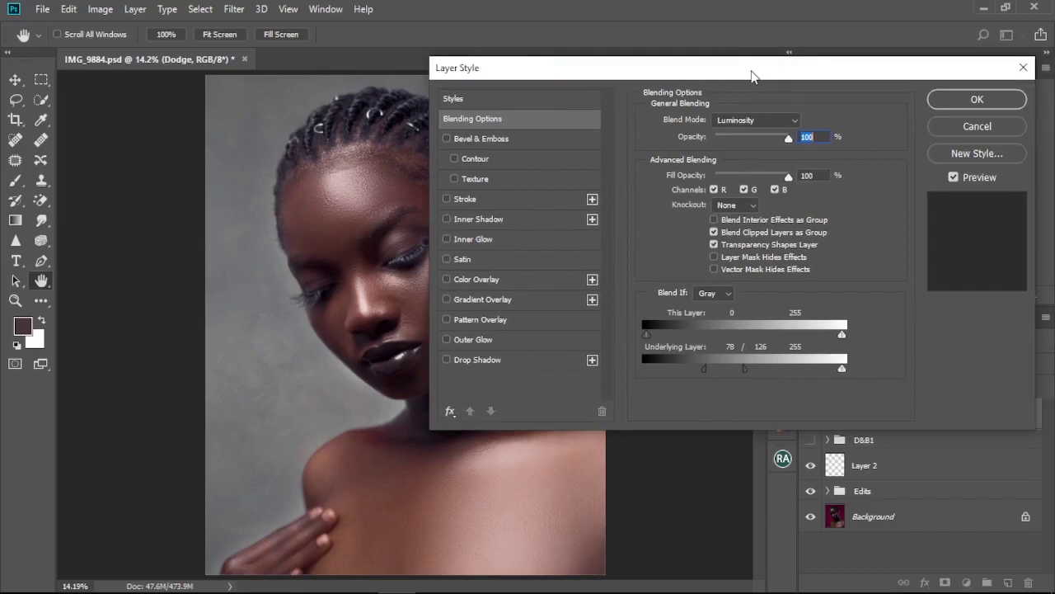
{"action": "left_click", "coordinate": [978, 101]}
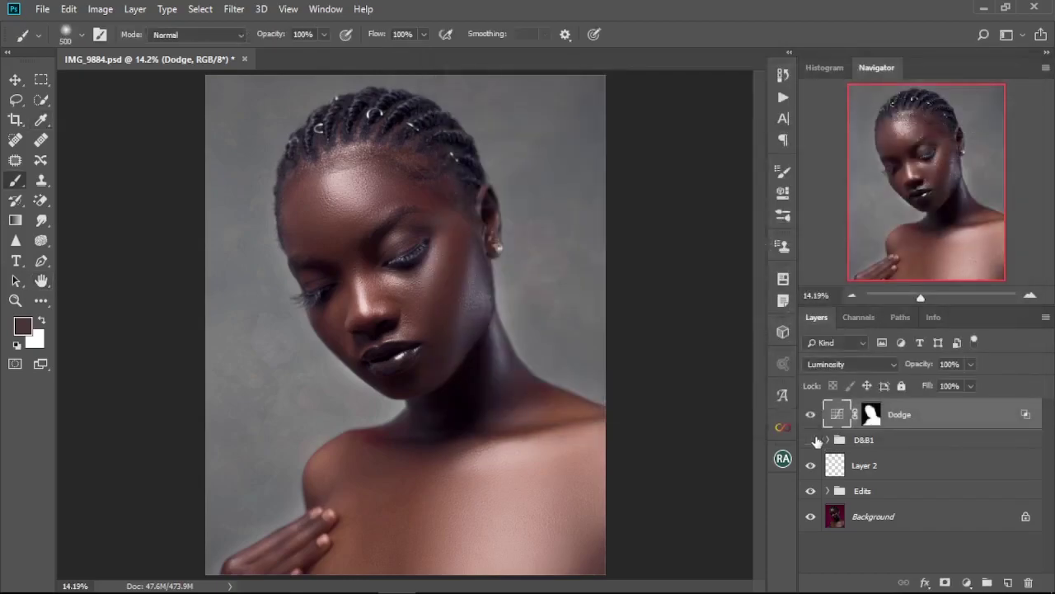
{"action": "left_click", "coordinate": [812, 417]}
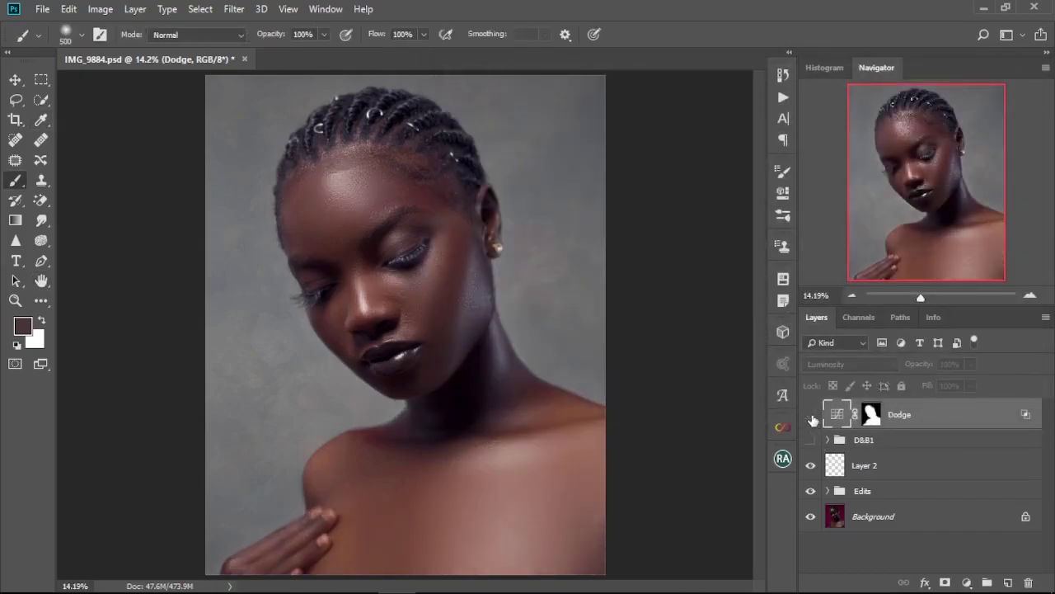
{"action": "left_click", "coordinate": [812, 417]}
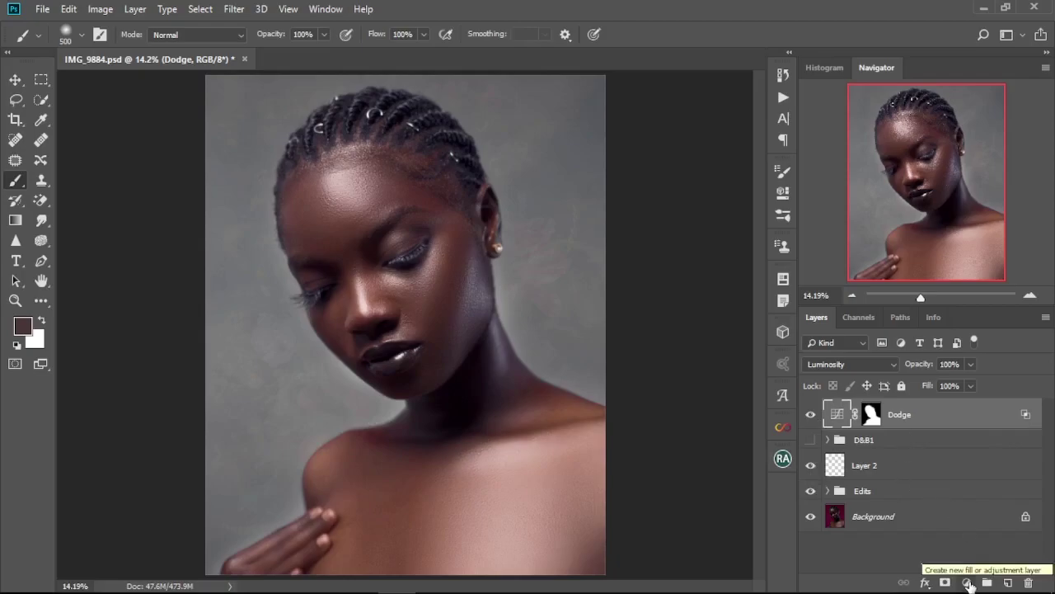
Add a Curves adjustment layer above Dodge and pull its RGB midtones slightly down
{"action": "left_click", "coordinate": [968, 584]}
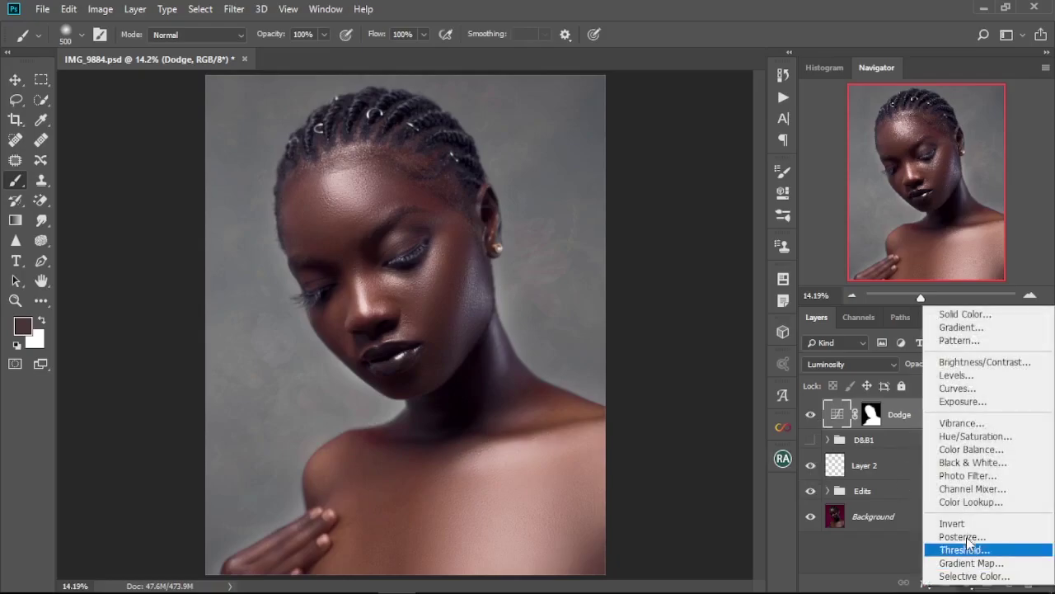
{"action": "left_click", "coordinate": [980, 389]}
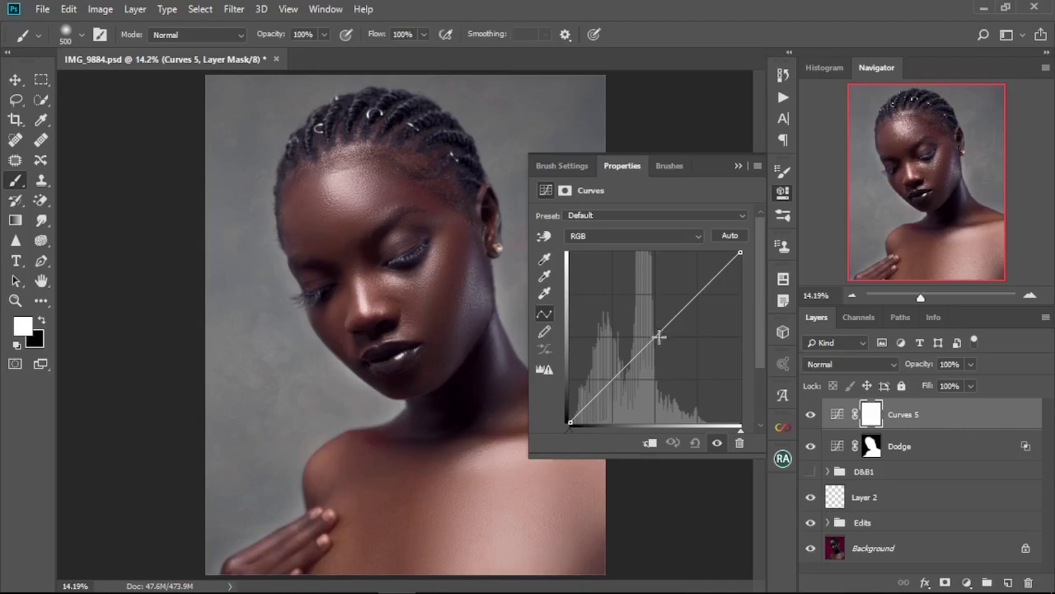
{"action": "left_click_drag", "start_coordinate": [658, 336], "coordinate": [660, 345]}
{"action": "left_click", "coordinate": [737, 167]}
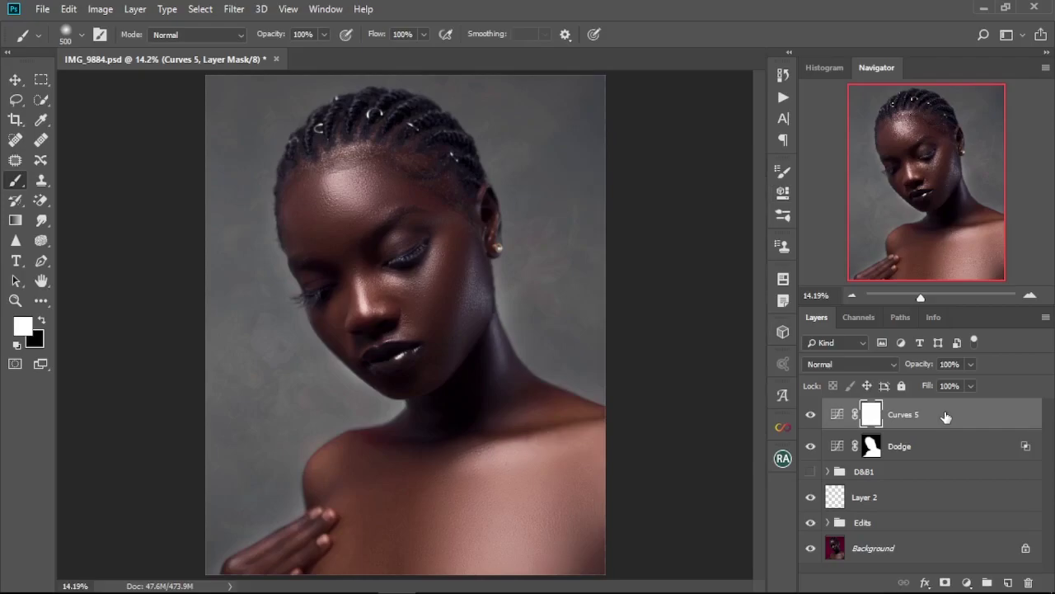
Limit the new Curves layer to shadows with a Blend If underlying-layer highlight range of 18 / 57, and compare it on and off
{"action": "key", "text": "ctrl+2"}
{"action": "double_click", "coordinate": [945, 416]}
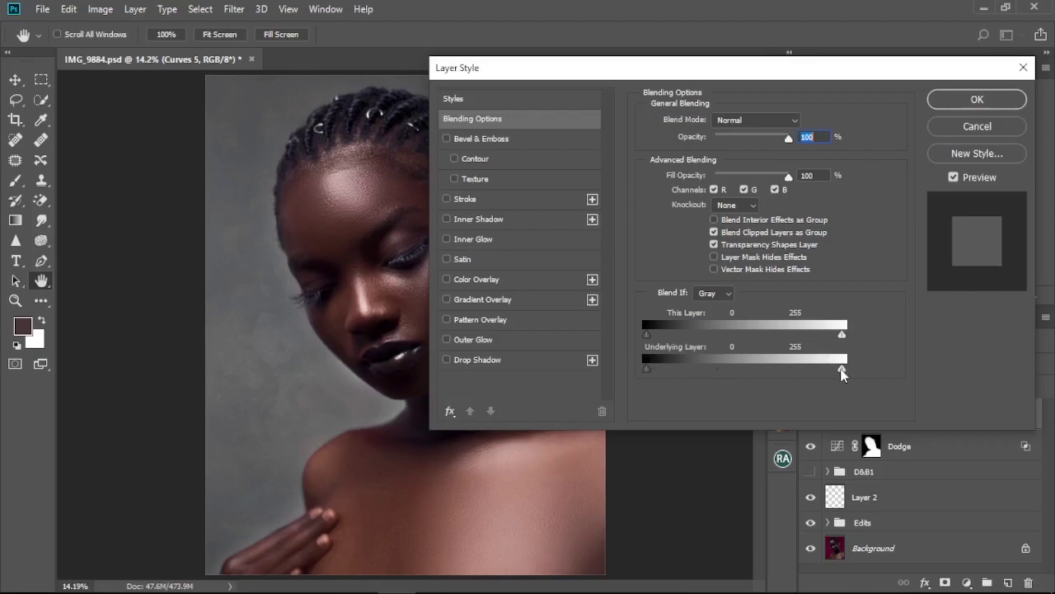
{"action": "left_click_drag", "start_coordinate": [784, 369], "coordinate": [677, 371]}
{"action": "left_click_drag", "start_coordinate": [655, 71], "coordinate": [767, 74]}
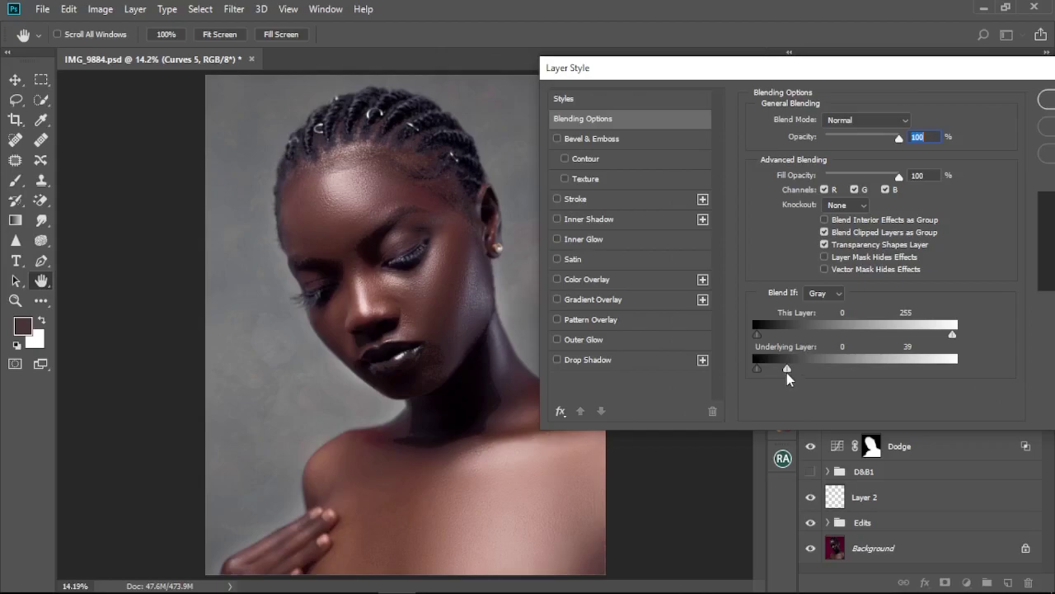
{"action": "left_click", "coordinate": [787, 368], "text": "alt"}
{"action": "mouse_move", "coordinate": [790, 375]}
{"action": "left_mouse_down"}
{"action": "mouse_move", "coordinate": [814, 369]}
{"action": "mouse_move", "coordinate": [771, 369]}
{"action": "left_mouse_up"}
{"action": "left_click_drag", "start_coordinate": [847, 68], "coordinate": [784, 84]}
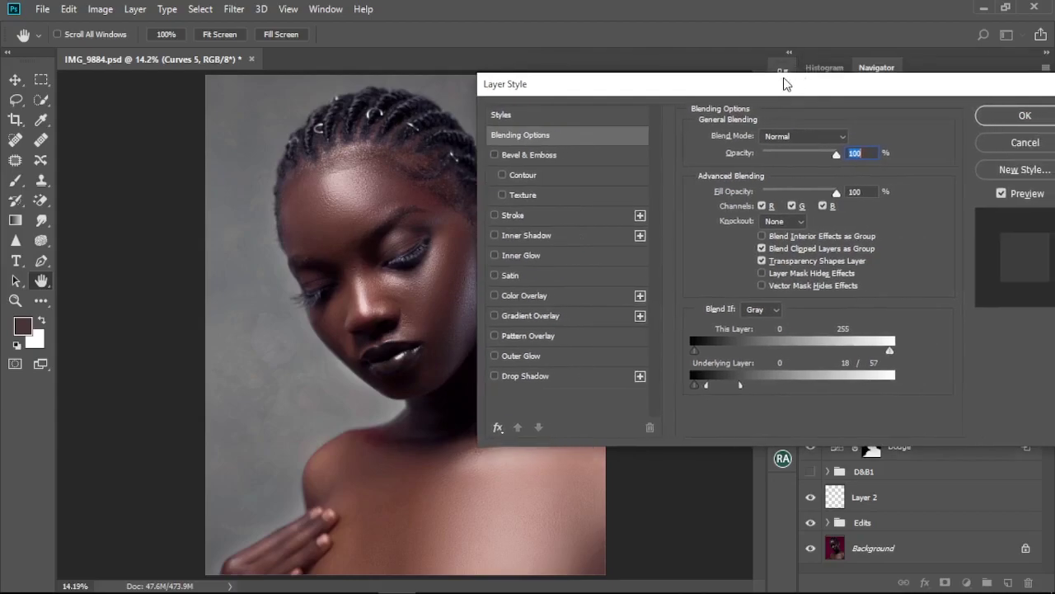
{"action": "left_click", "coordinate": [1020, 117]}
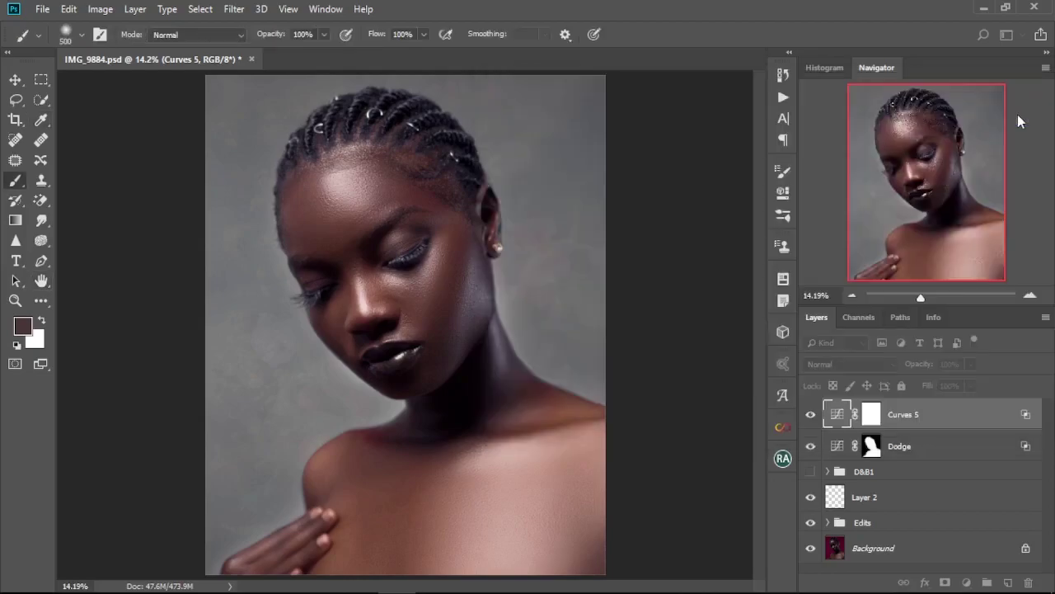
{"action": "left_click", "coordinate": [812, 415]}
{"action": "left_click", "coordinate": [811, 416]}
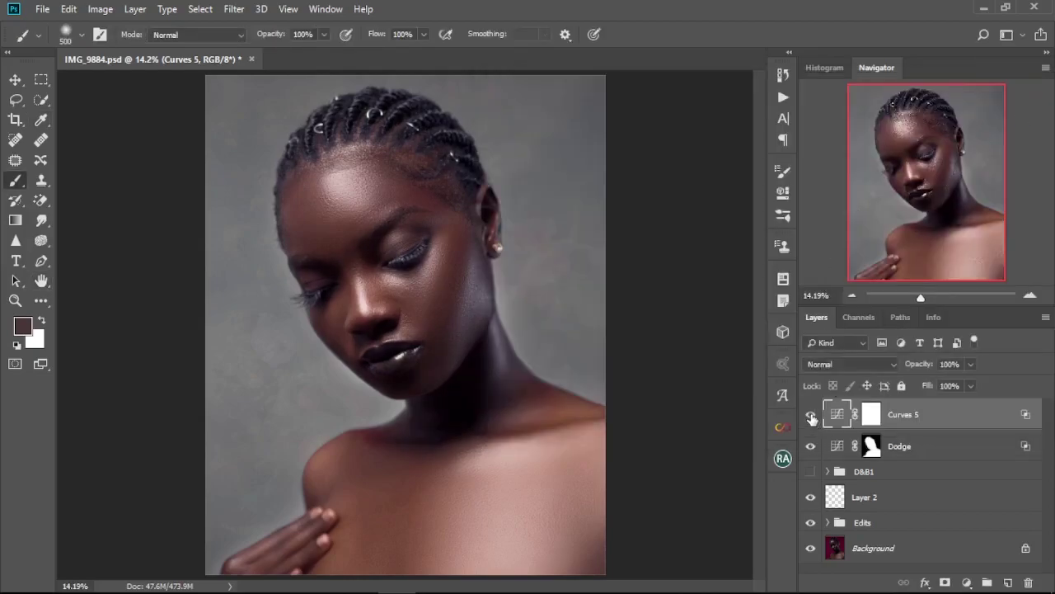
Rename the new Curves layer as Burn
{"action": "double_click", "coordinate": [908, 417]}
{"action": "key", "text": "BackSpace"}
{"action": "key", "text": "Return"}
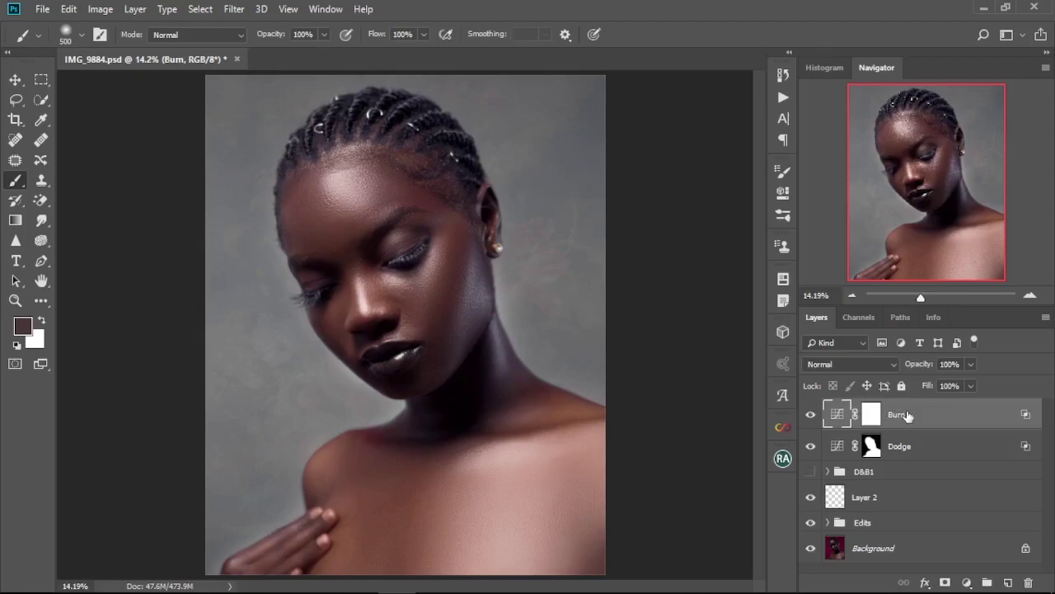
Invert the Burn layer's mask to black and choose the Brush Tool with white as the foreground colour
{"action": "left_click", "coordinate": [871, 413]}
{"action": "key", "text": "d"}
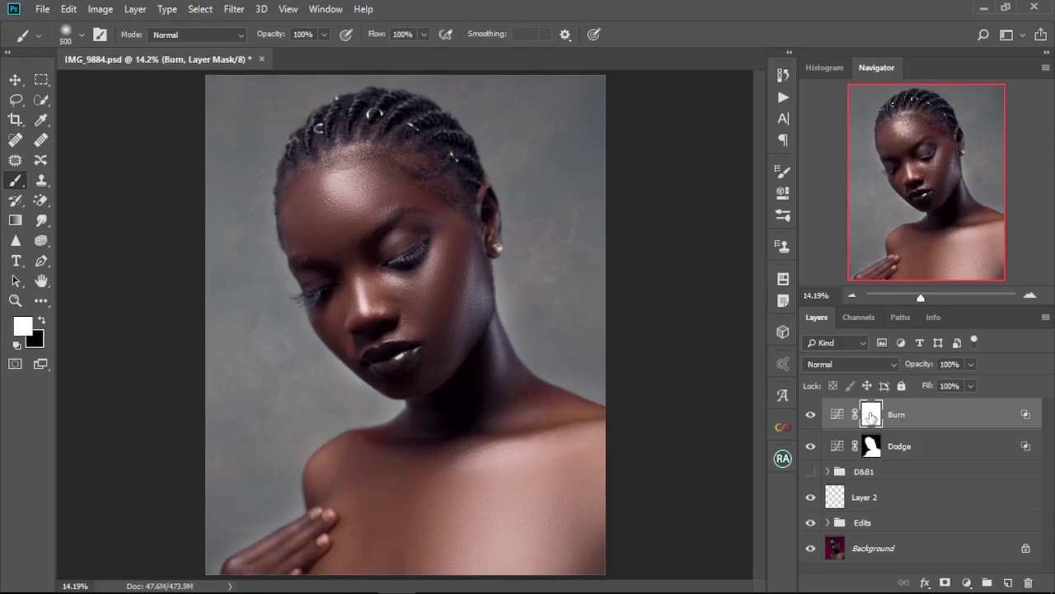
{"action": "key", "text": "ctrl+i"}
{"action": "right_click", "coordinate": [11, 183]}
{"action": "left_click", "coordinate": [106, 180]}
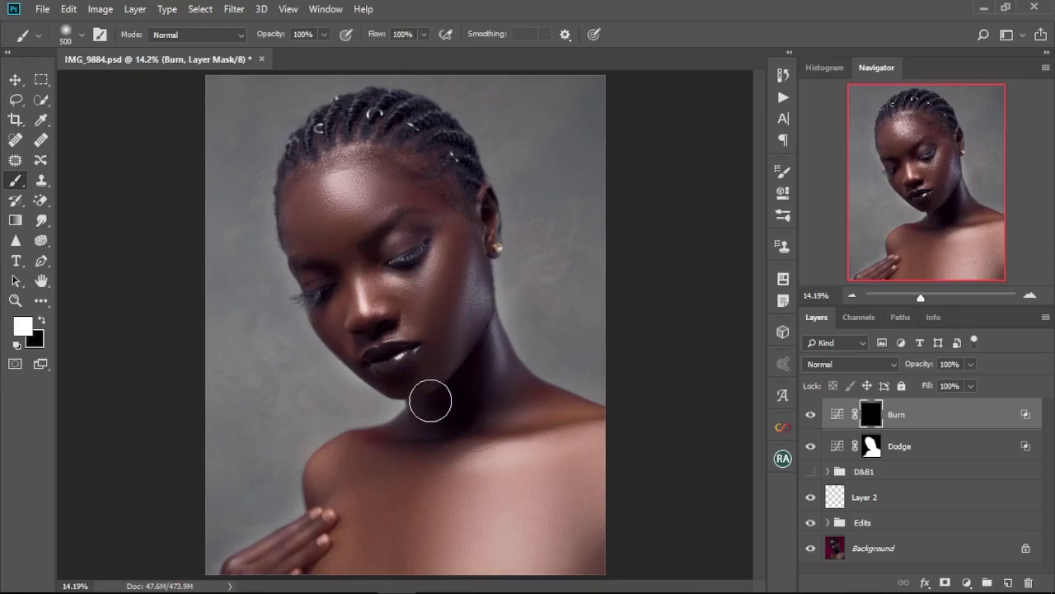
Paint white on the Burn mask over the shadow areas of the face and neck, starting with brush size 500
{"action": "key", "text": "bracketleft"}
{"action": "key", "text": "bracketleft"}
{"action": "key", "text": "bracketright"}
{"action": "key", "text": "bracketright"}
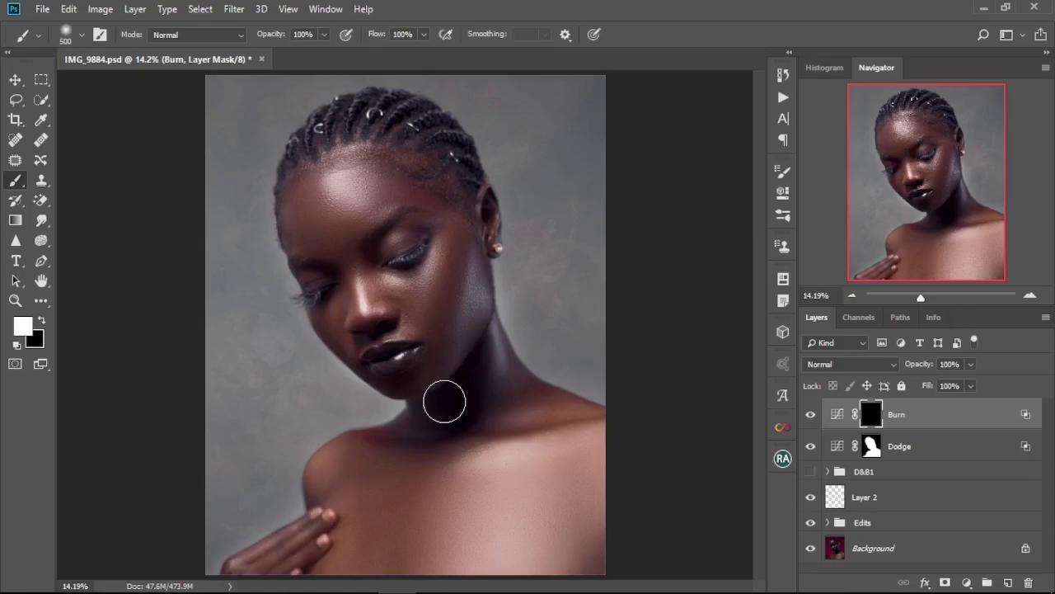
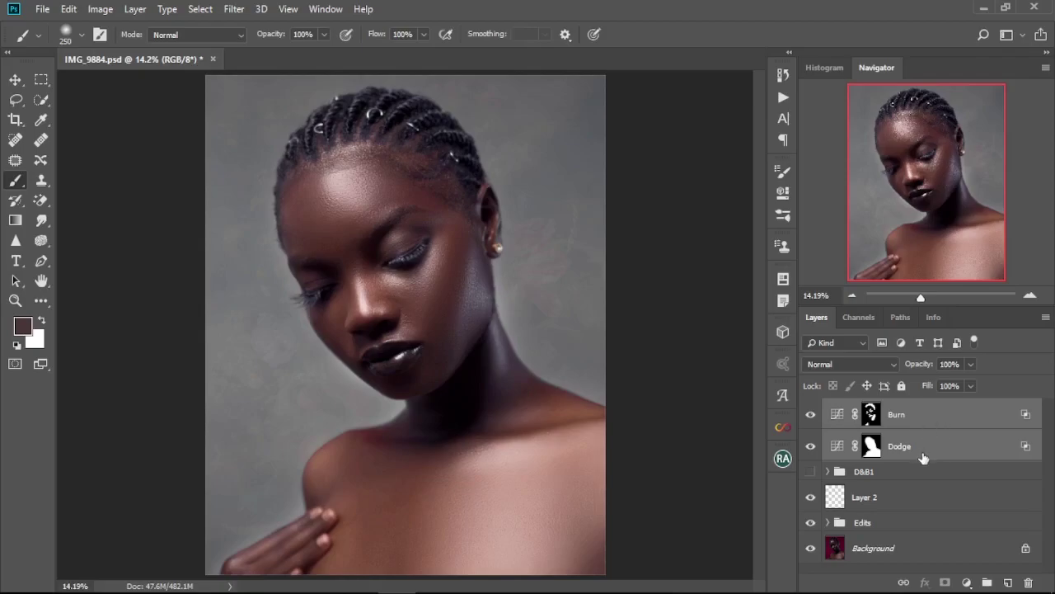
Group the Burn and Dodge layers and compare the portrait with and without the group
{"action": "key", "text": "ctrl+g"}
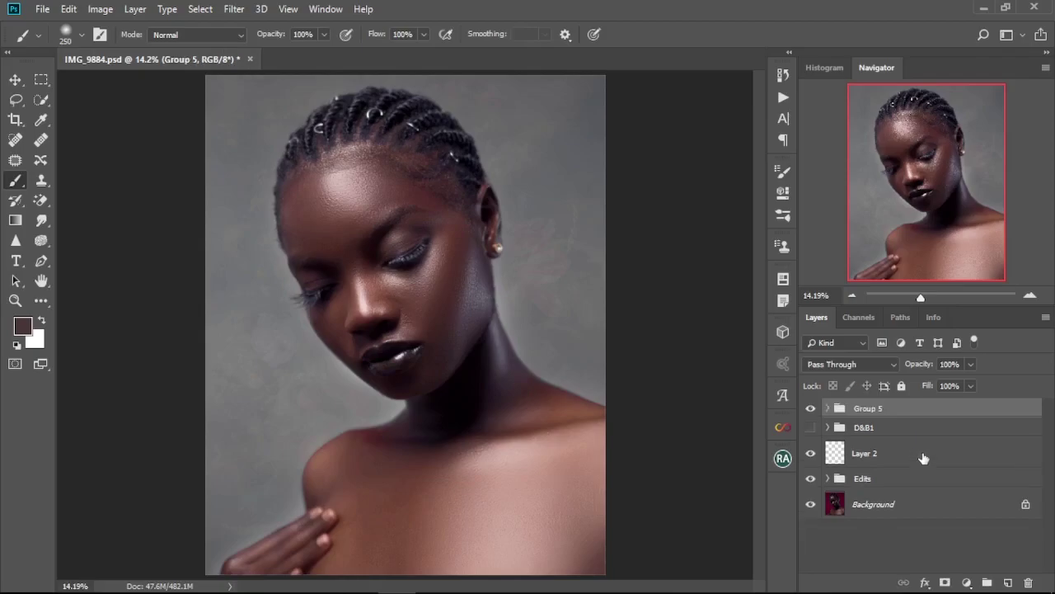
{"action": "left_click", "coordinate": [808, 410]}
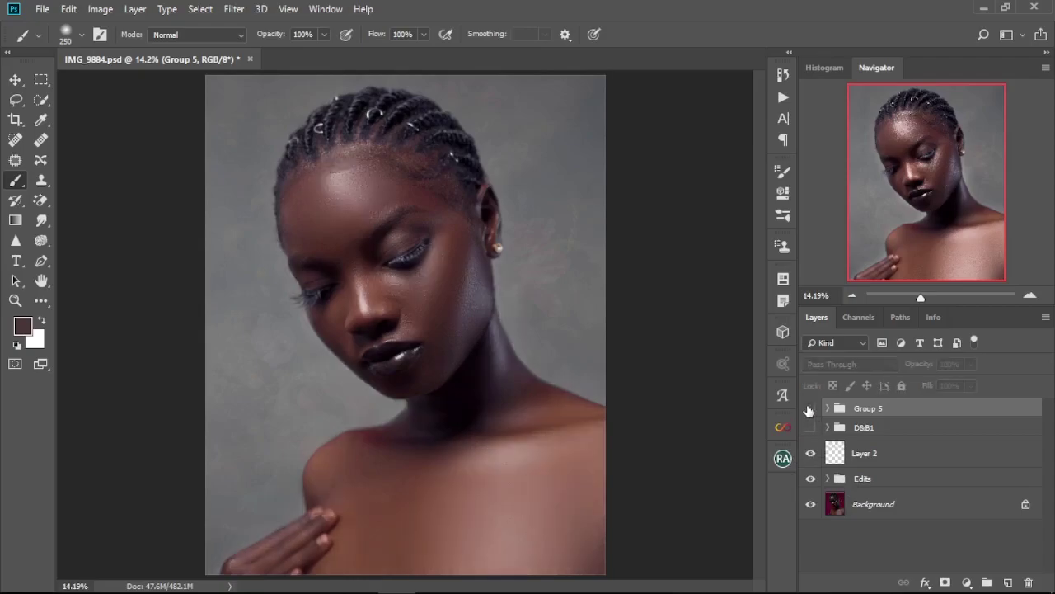
{"action": "left_click", "coordinate": [809, 410]}
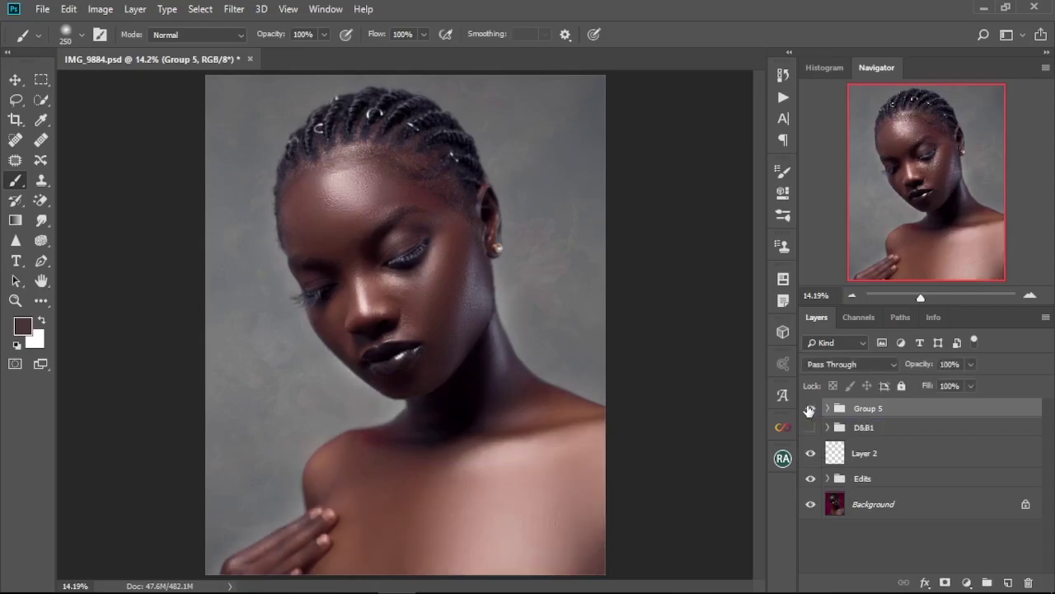
{"action": "left_click", "coordinate": [809, 410]}
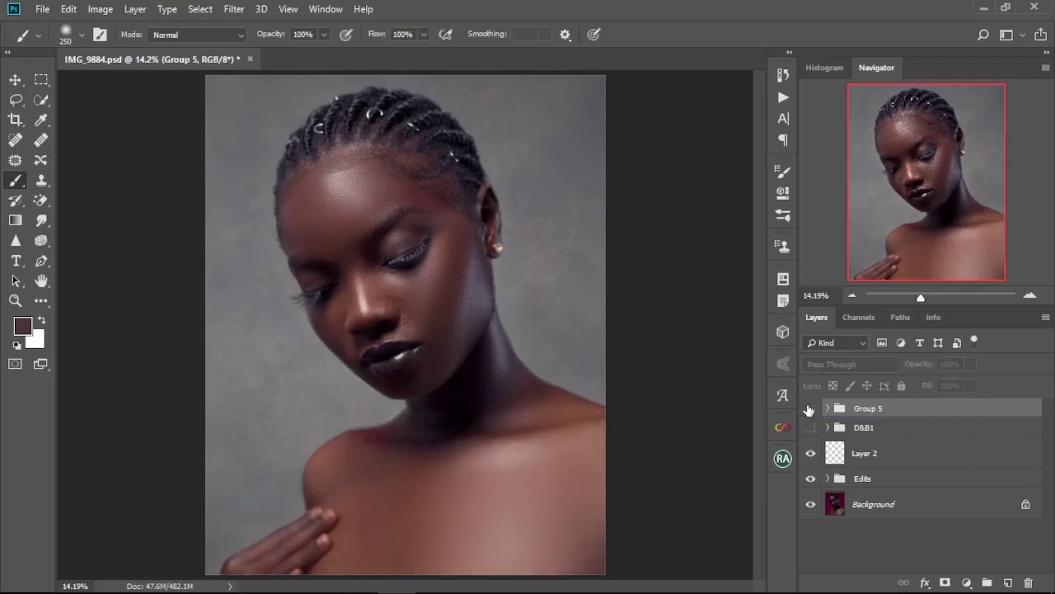
{"action": "left_click", "coordinate": [809, 410]}
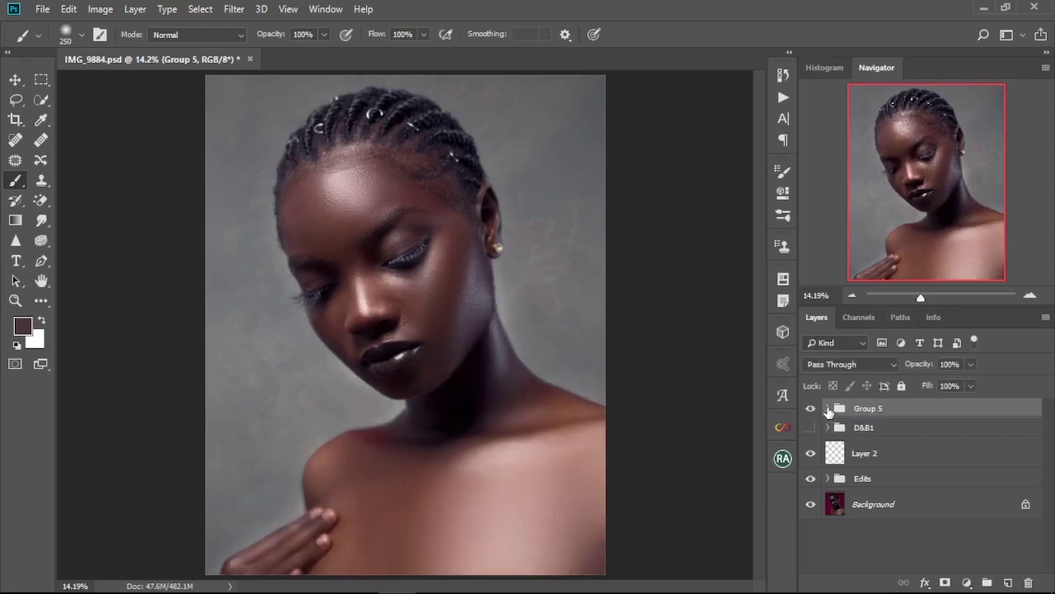
Expand Group 5, target the Dodge layer's mask, and ready the brush at size 250 with black as the foreground colour
{"action": "left_click", "coordinate": [828, 410]}
{"action": "left_click", "coordinate": [914, 469]}
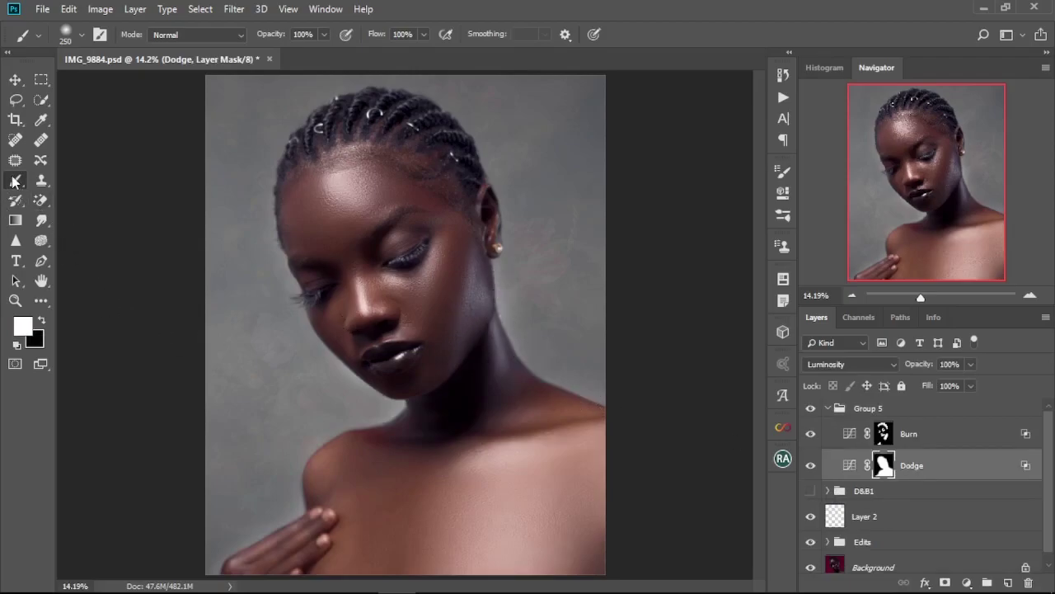
{"action": "key", "text": "bracketright"}
{"action": "key", "text": "bracketright"}
{"action": "key", "text": "bracketright"}
{"action": "key", "text": "x"}
{"action": "key", "text": "bracketleft"}
{"action": "key", "text": "bracketleft"}
{"action": "key", "text": "bracketleft"}
{"action": "key", "text": "bracketleft"}
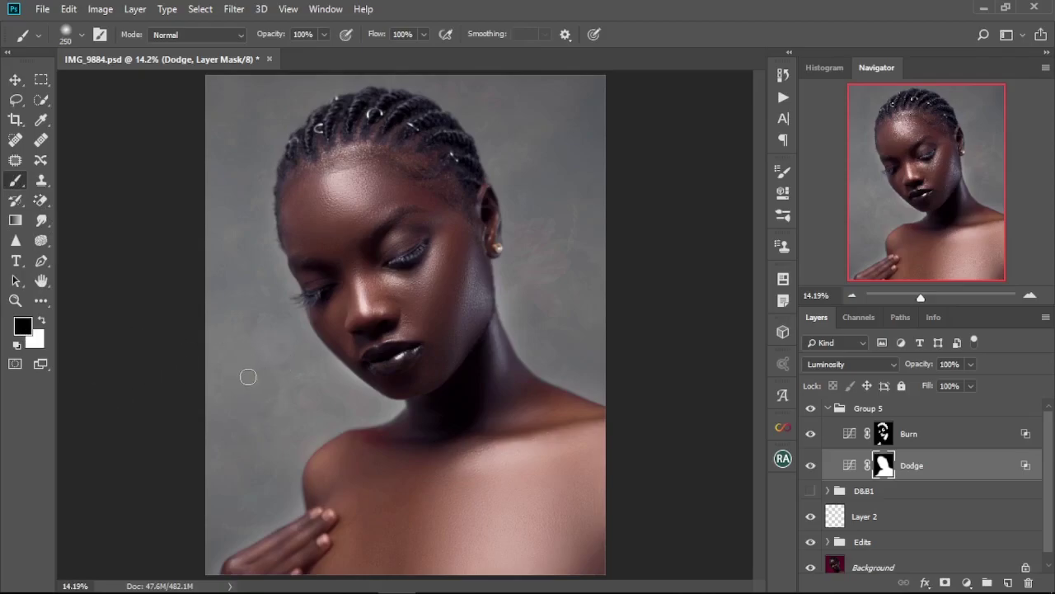
Paint black on the Dodge mask over the background halo around the body and hair, using brush sizes 200 to 300
{"action": "key", "text": "bracketright"}
{"action": "key", "text": "bracketright"}
{"action": "key", "text": "bracketright"}
{"action": "key", "text": "bracketleft"}
{"action": "key", "text": "bracketleft"}
{"action": "key", "text": "bracketleft"}
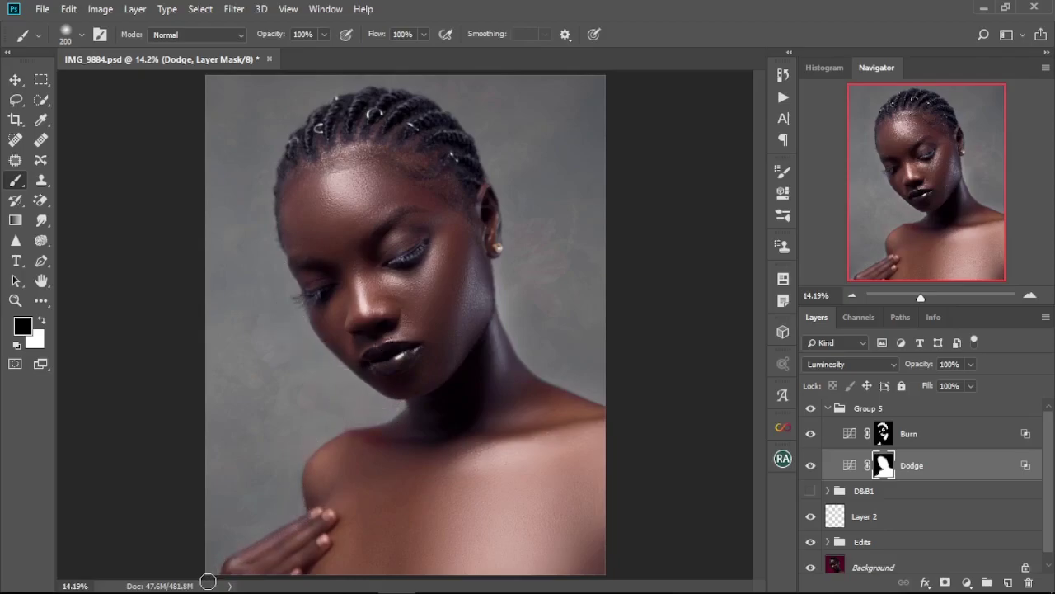
{"action": "key", "text": "bracketright"}
{"action": "key", "text": "bracketright"}
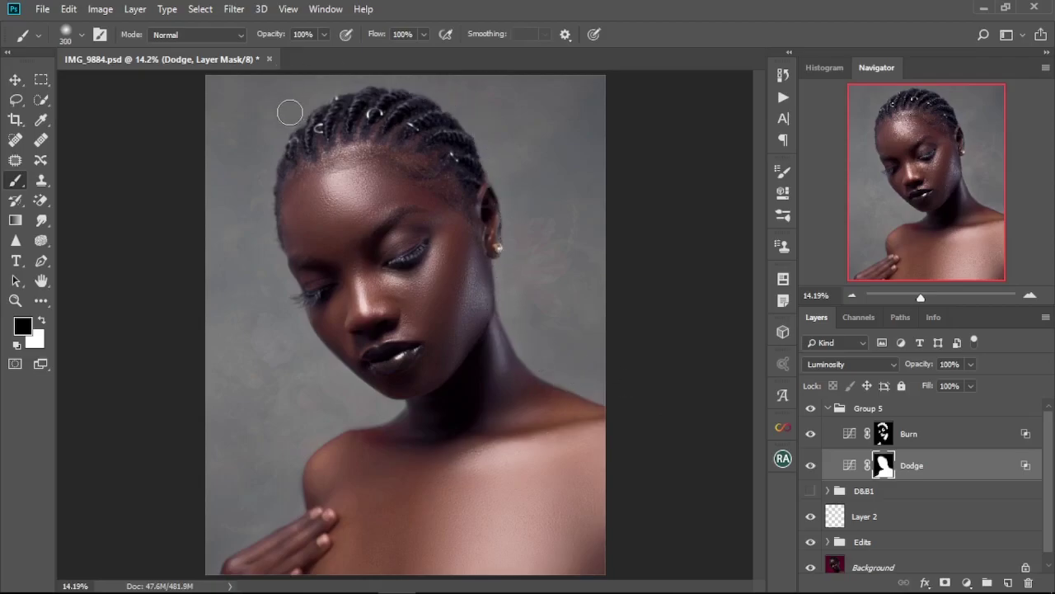
Compare the whole portrait with Group 5 hidden and shown to examine the refined dodge and burn effect
{"action": "scroll", "coordinate": [533, 460], "scroll_direction": "down", "scroll_amount": 1}
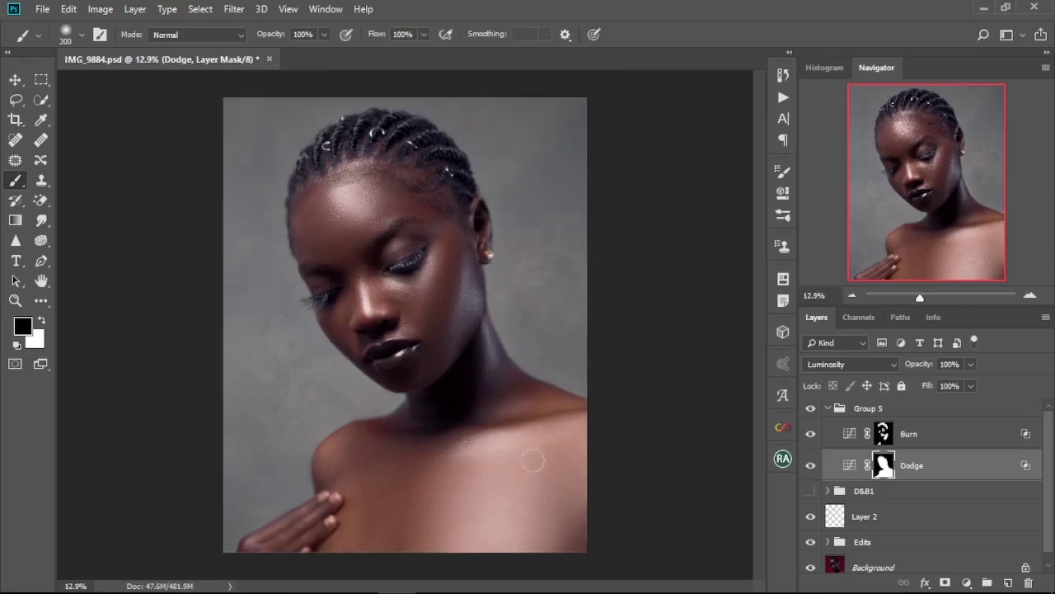
{"action": "left_click", "coordinate": [811, 409]}
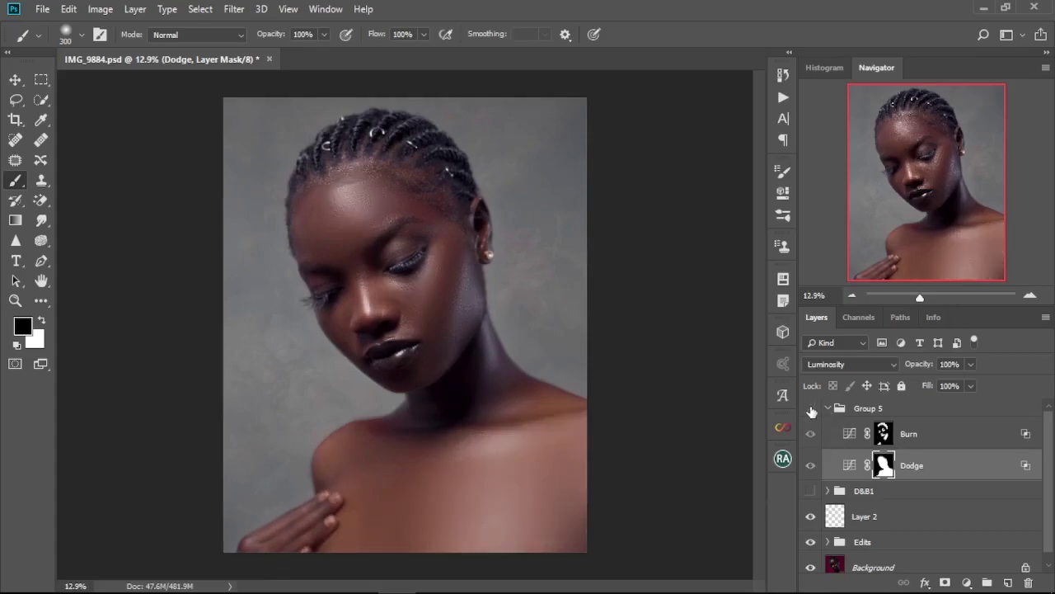
{"action": "left_click", "coordinate": [811, 408]}
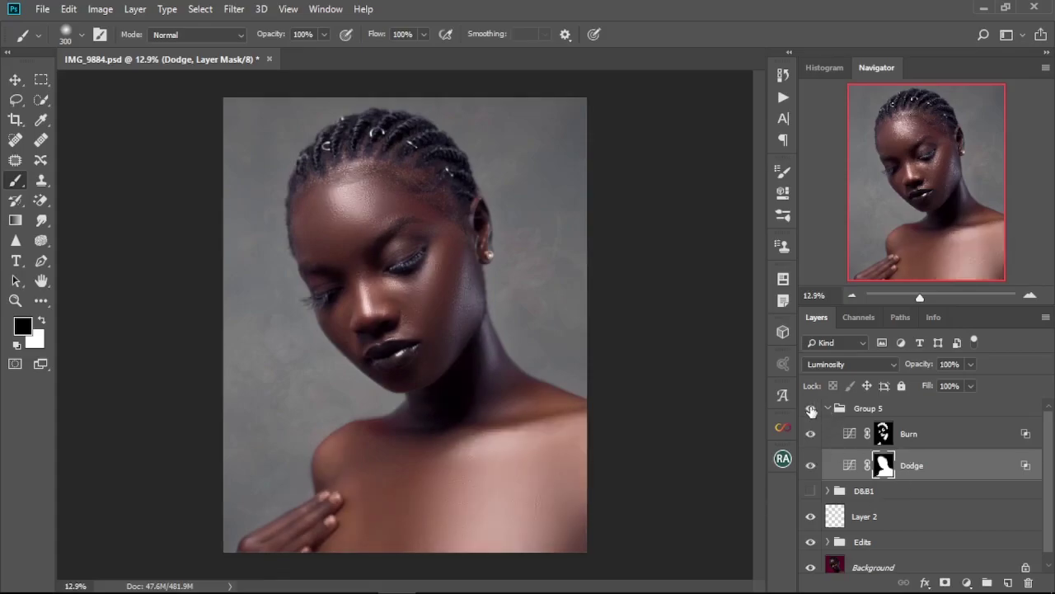
{"action": "left_click", "coordinate": [811, 408]}
{"action": "left_click", "coordinate": [811, 408]}
{"action": "scroll", "coordinate": [379, 418], "scroll_direction": "down", "scroll_amount": 1}
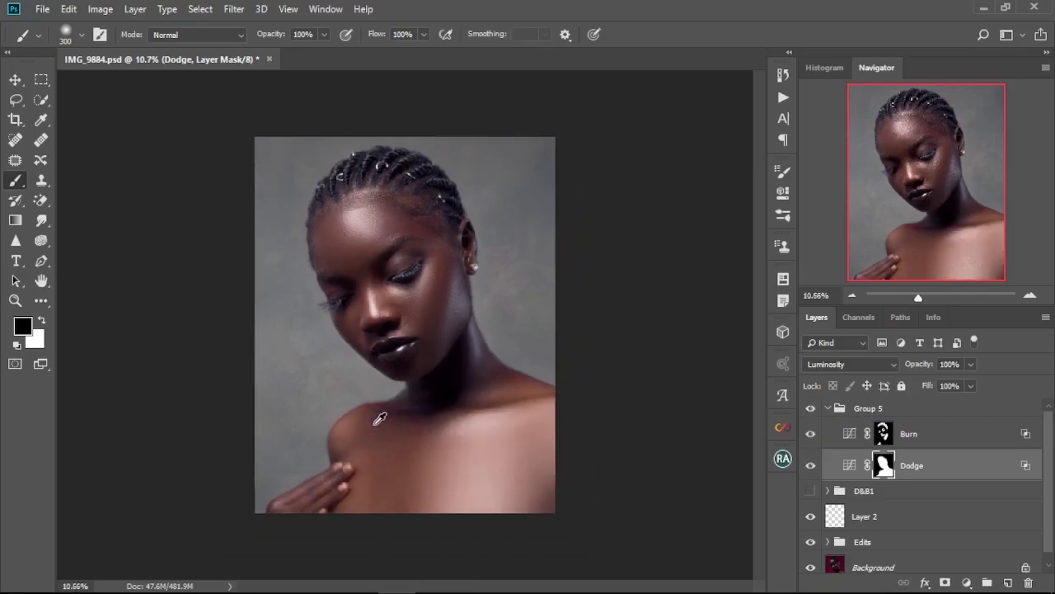
{"action": "scroll", "coordinate": [379, 418], "scroll_direction": "up", "scroll_amount": 1}
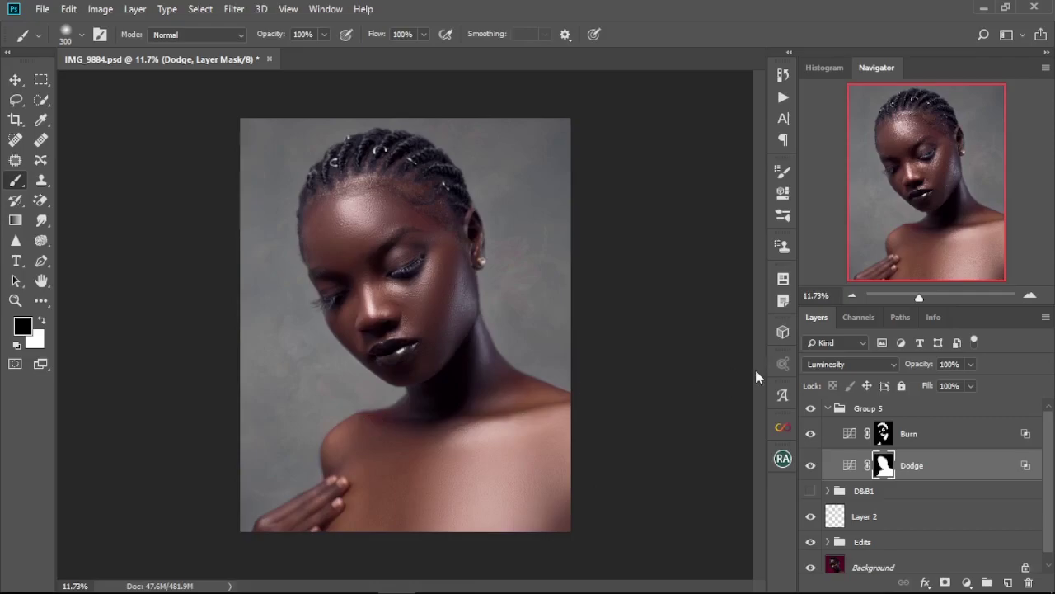
Collapse Group 5 and check the portrait once more without and with the group
{"action": "left_click", "coordinate": [828, 409]}
{"action": "left_click", "coordinate": [811, 410]}
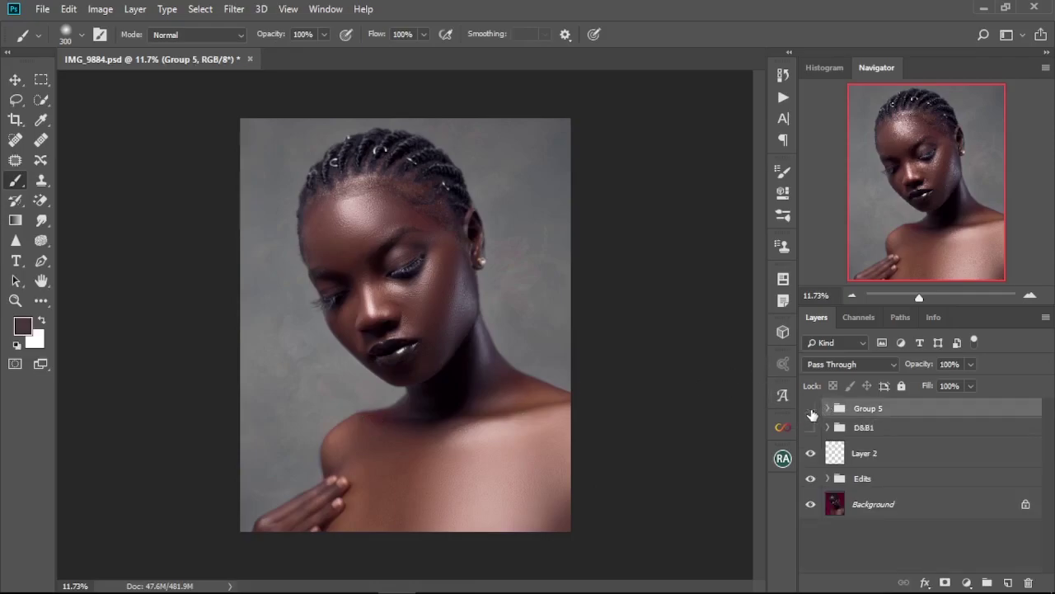
{"action": "left_click", "coordinate": [811, 410]}
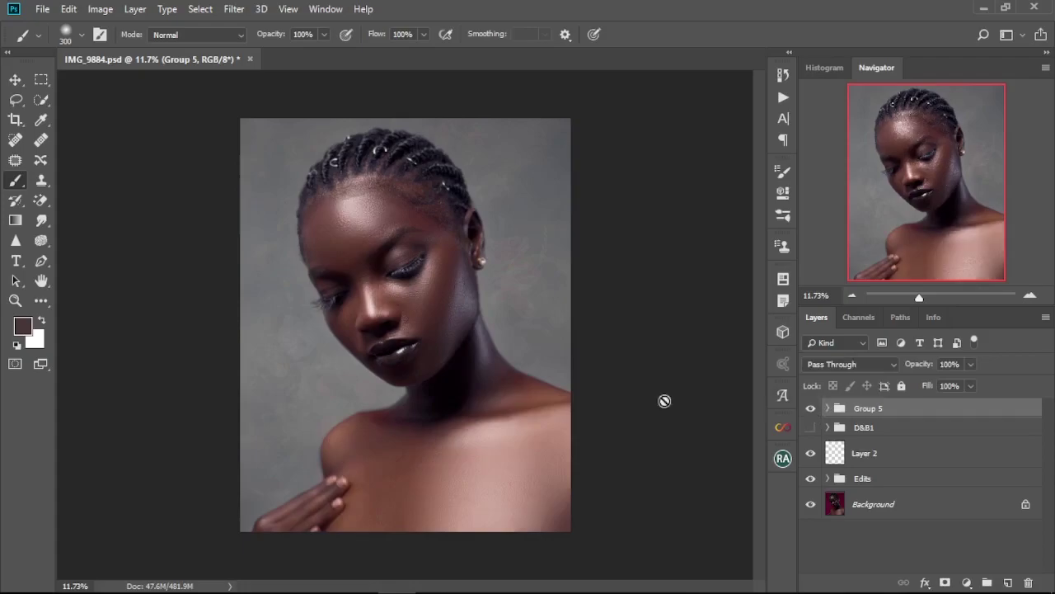